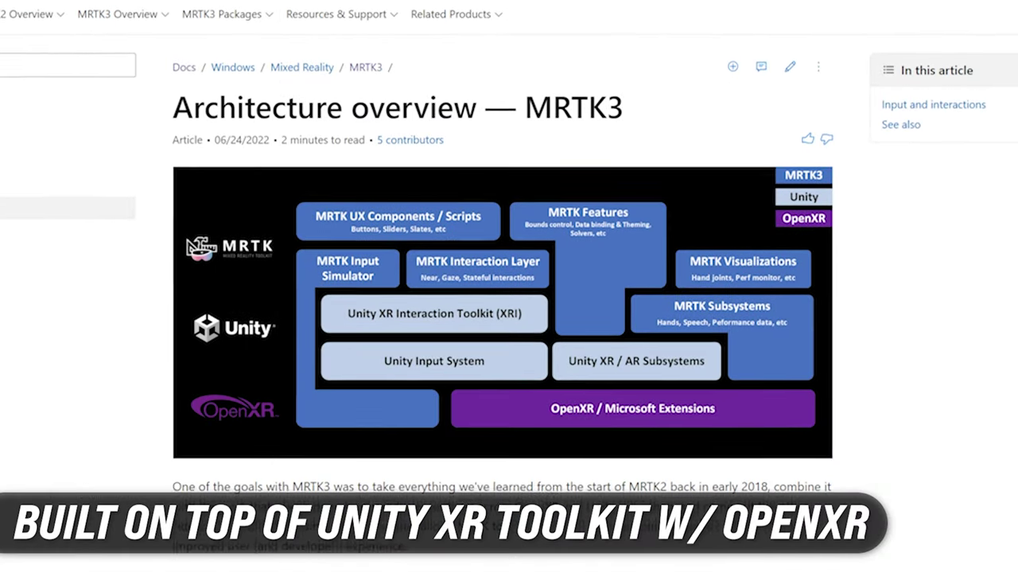
Read the MRTK3 architecture overview and the Mixed Reality Toolkit 3 introduction in the documentation.
scroll(501, 286, "down", 1)
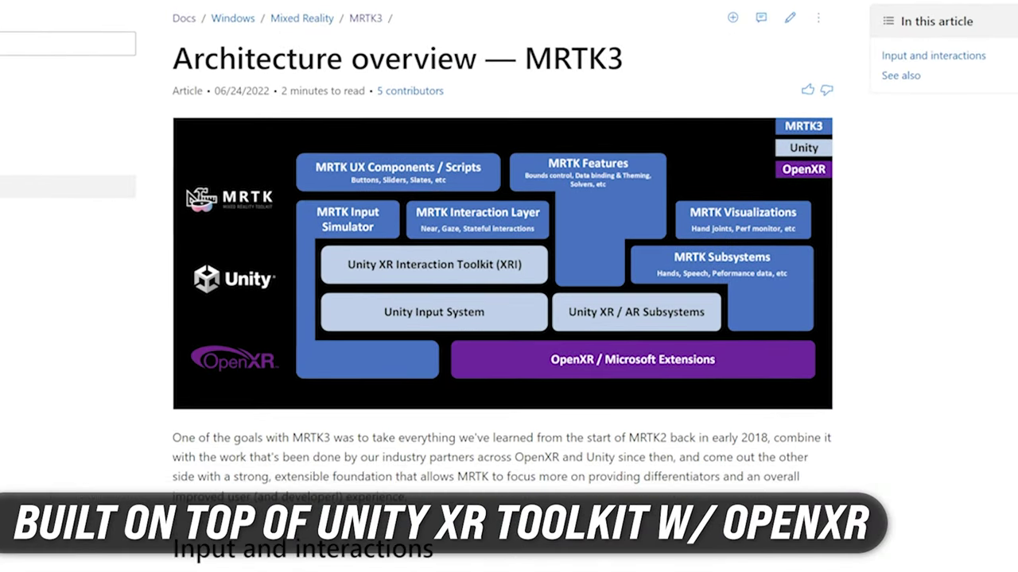
scroll(501, 287, "down", 1)
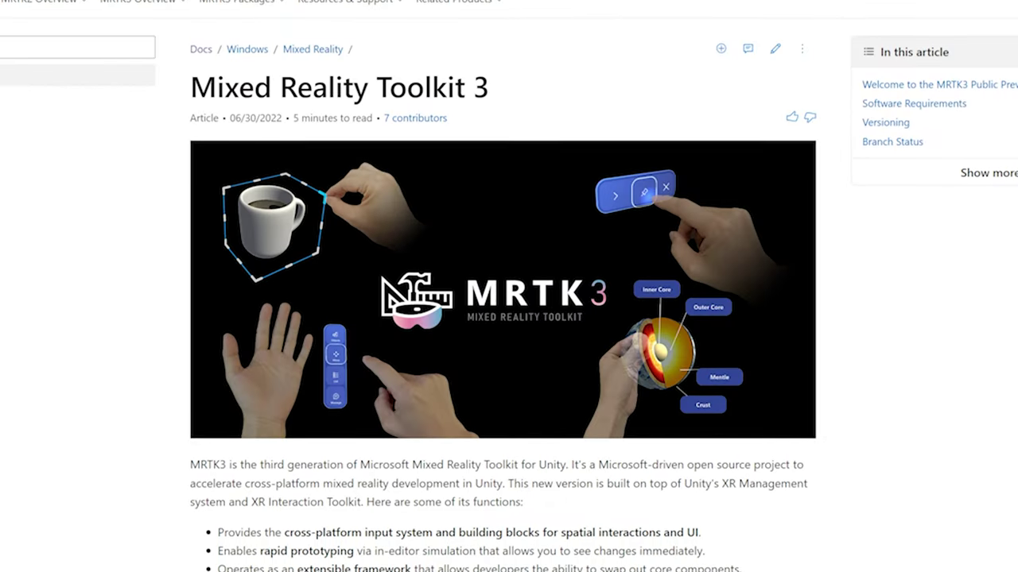
scroll(502, 318, "down", 2)
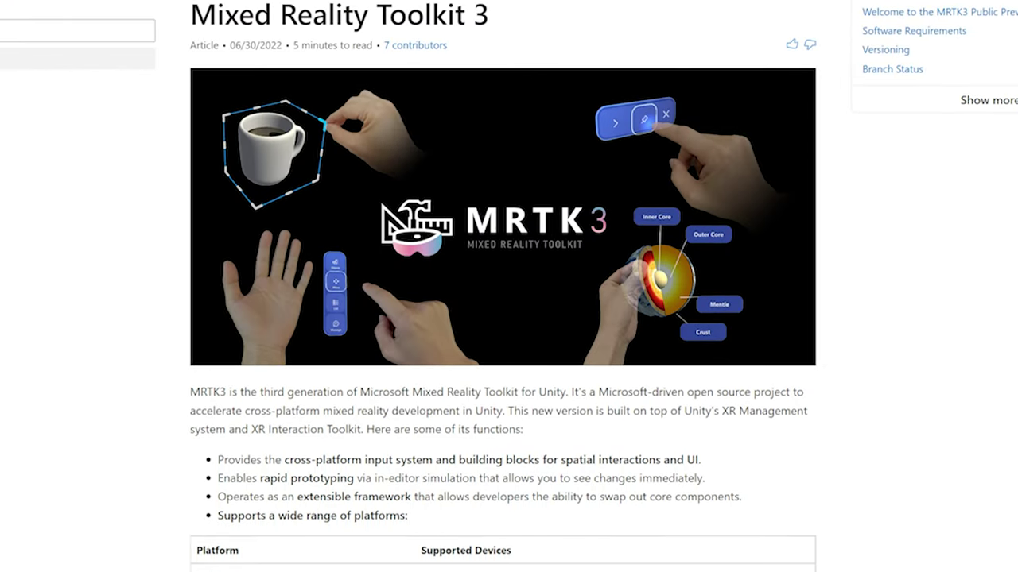
scroll(503, 318, "down", 2)
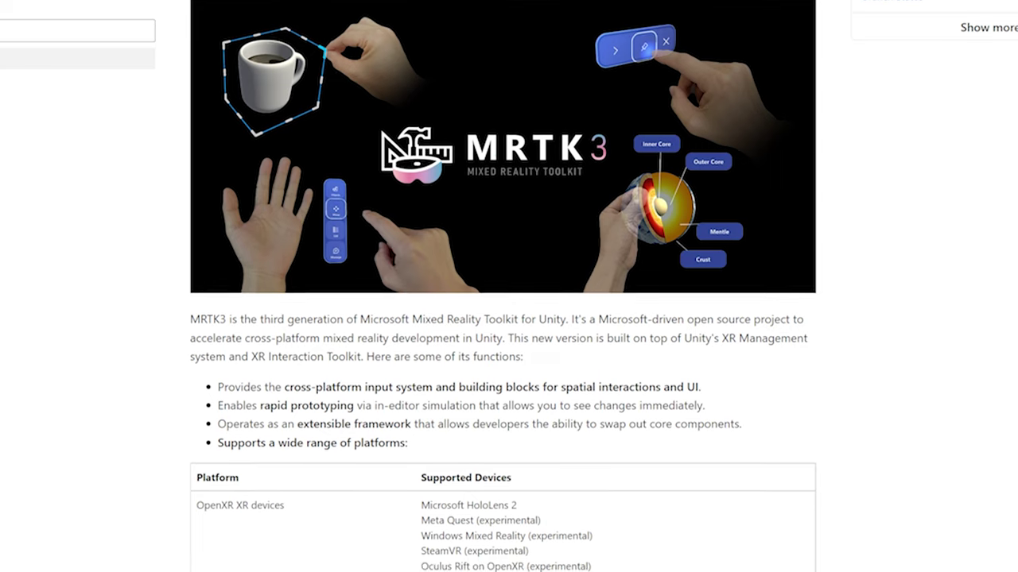
scroll(503, 318, "down", 1)
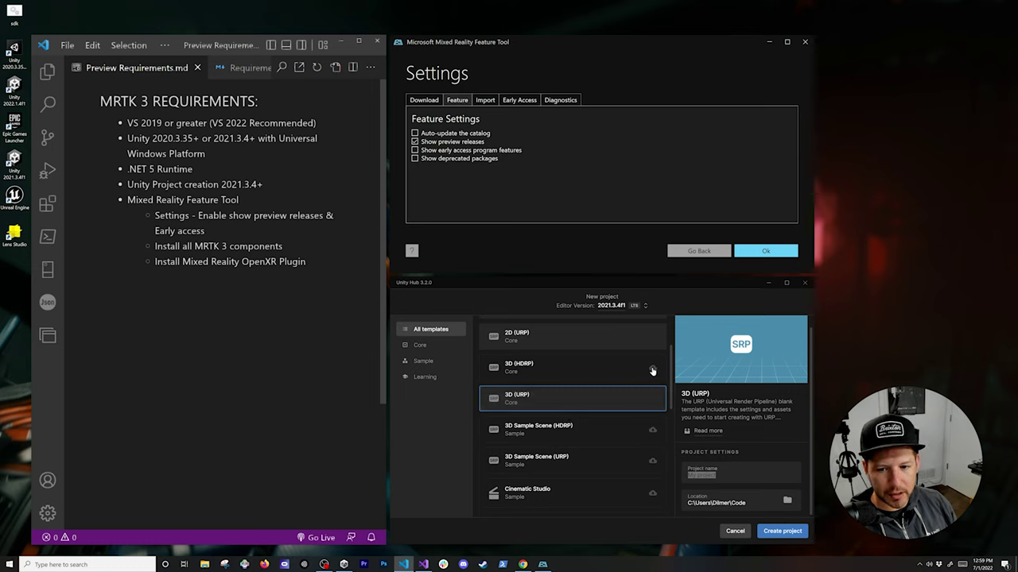
Name the new 3D (URP) project MRTK3ProjectExample and create it.
left_click(725, 480)
key("ctrl+a")
type("M")
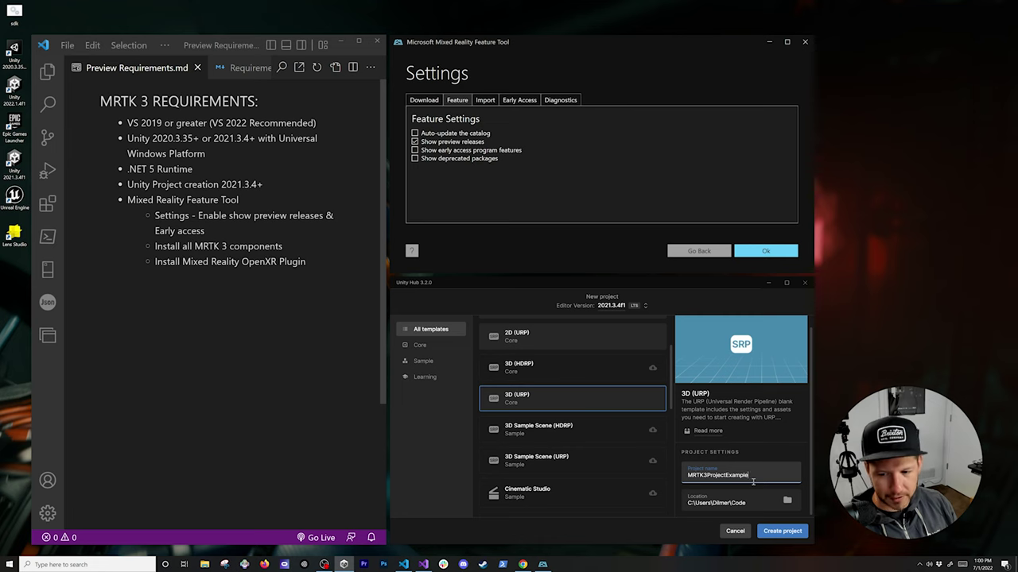
left_click(774, 531)
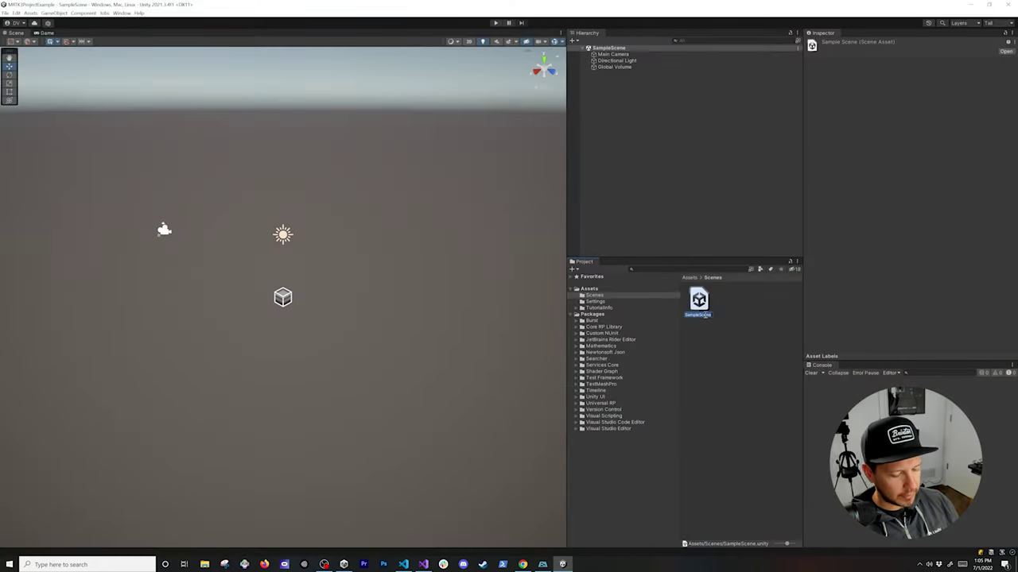
Rename the sample scene in the Scenes folder as MRTK3Demos.
type("MRTK3D")
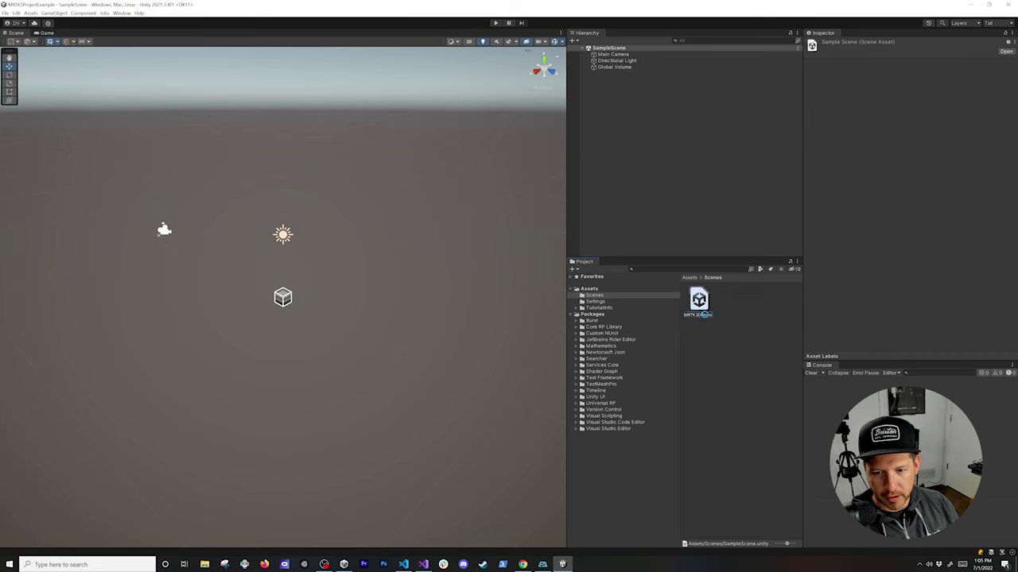
key("Return")
Switch to the Mixed Reality Feature Tool, start it and choose the MRTK3ProjectExample folder as the project path.
left_click(541, 297)
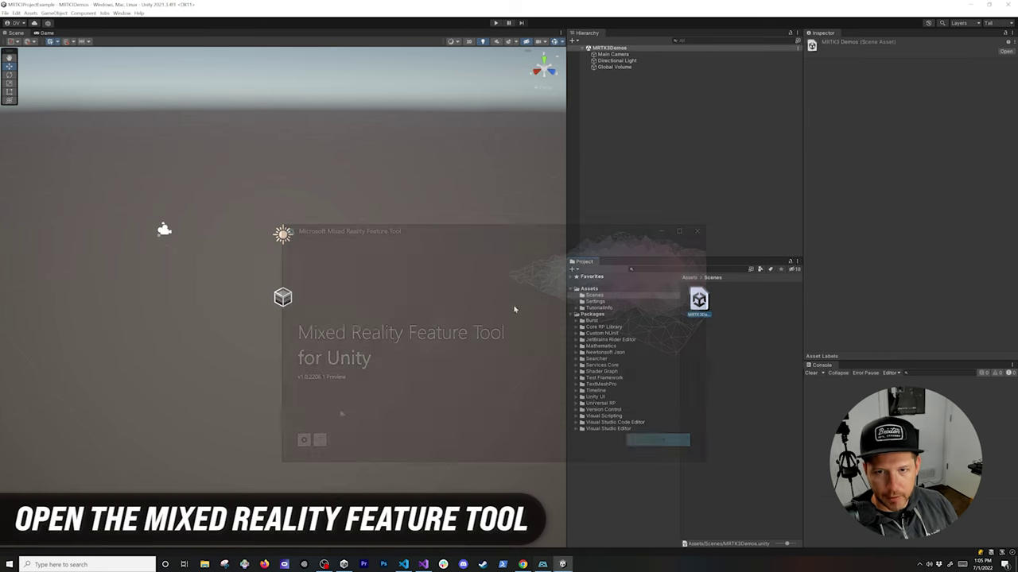
left_click(636, 441)
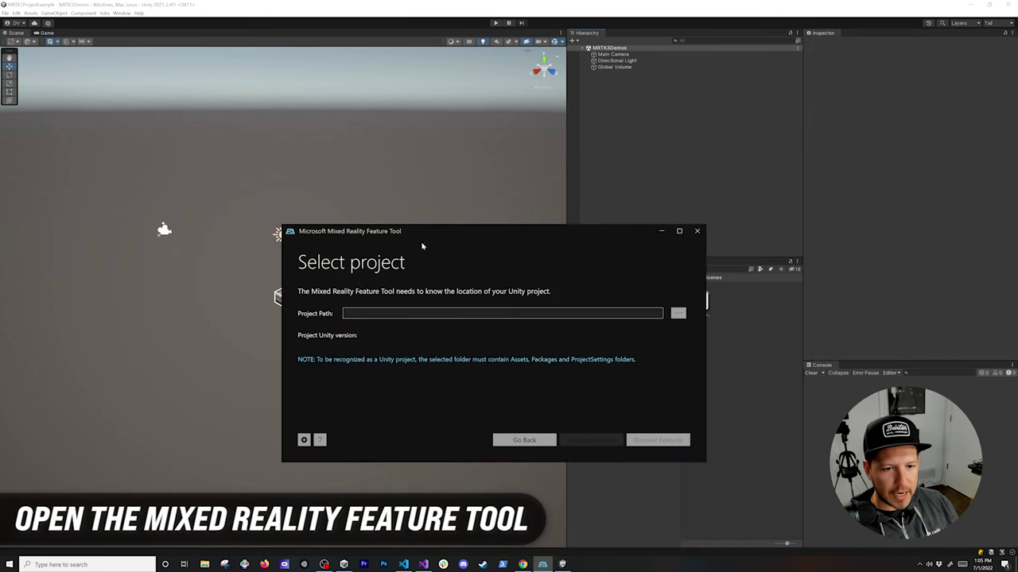
left_click_drag(577, 233, 535, 175)
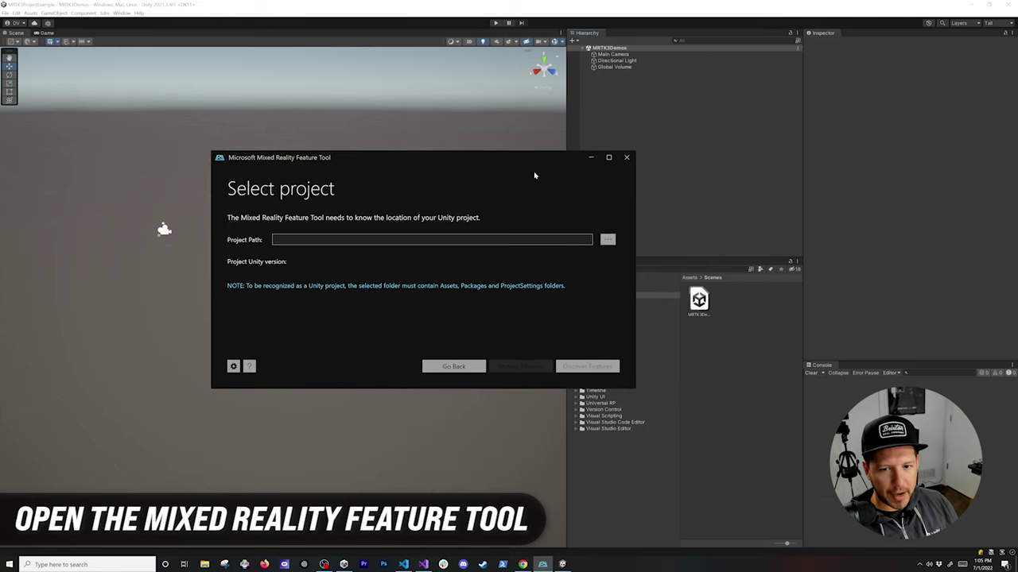
left_click(607, 238)
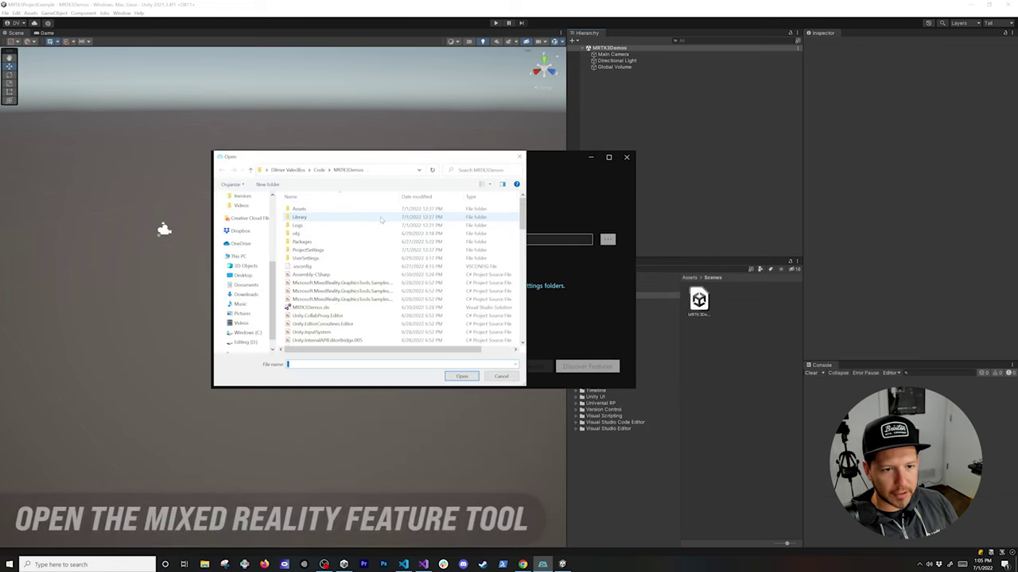
left_click(320, 175)
double_click(326, 217)
left_click_drag(422, 241, 270, 241)
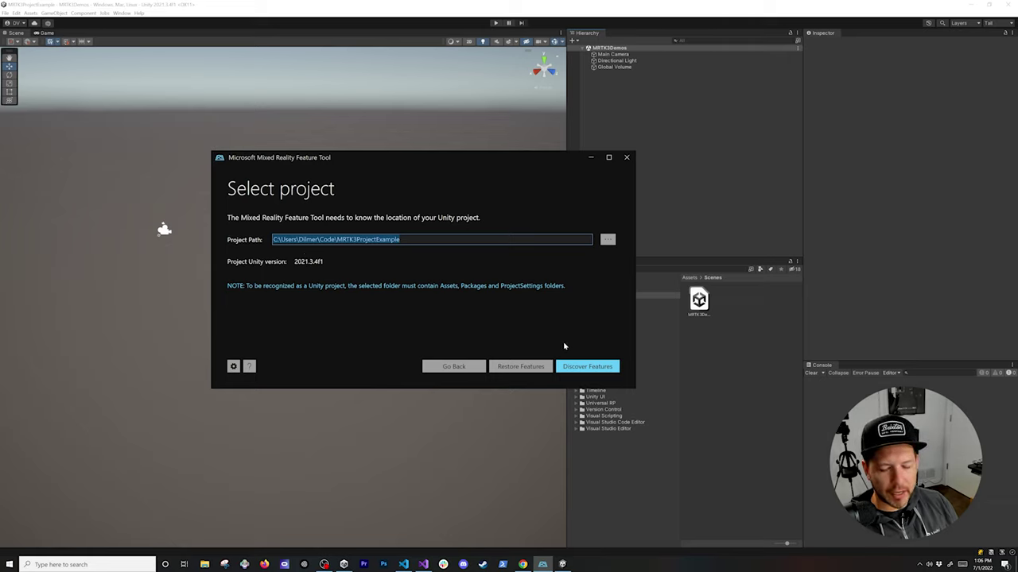
Discover the available features for the project and select all packages in the MRTK3 group.
left_click(572, 364)
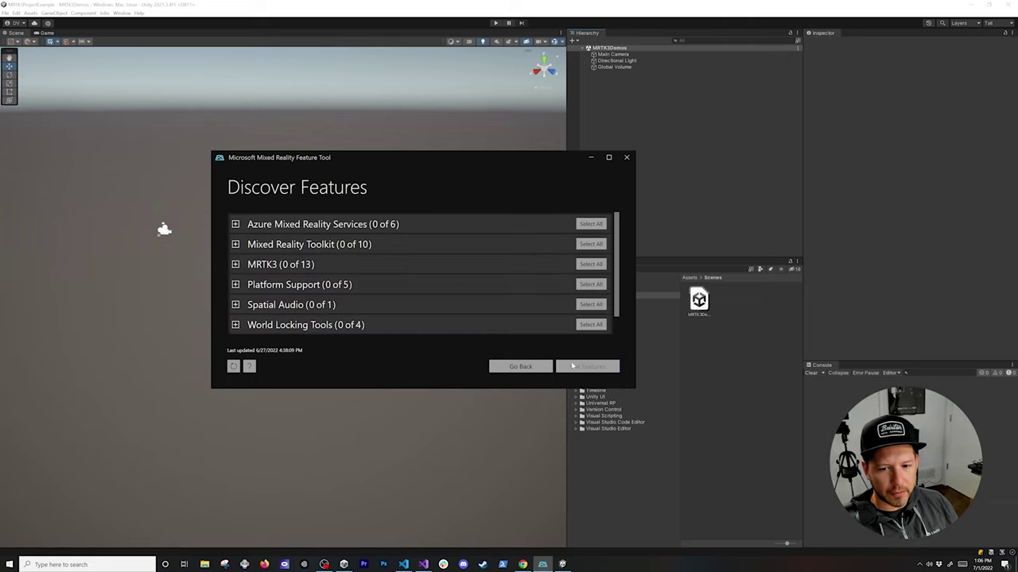
scroll(427, 266, "down", 1)
scroll(427, 273, "up", 1)
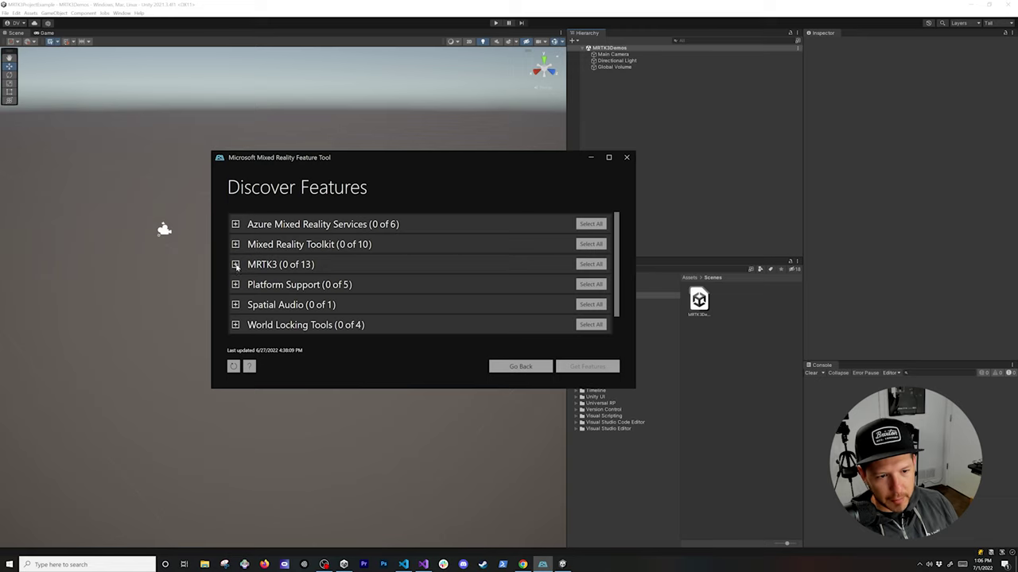
left_click(235, 265)
scroll(455, 283, "down", 1)
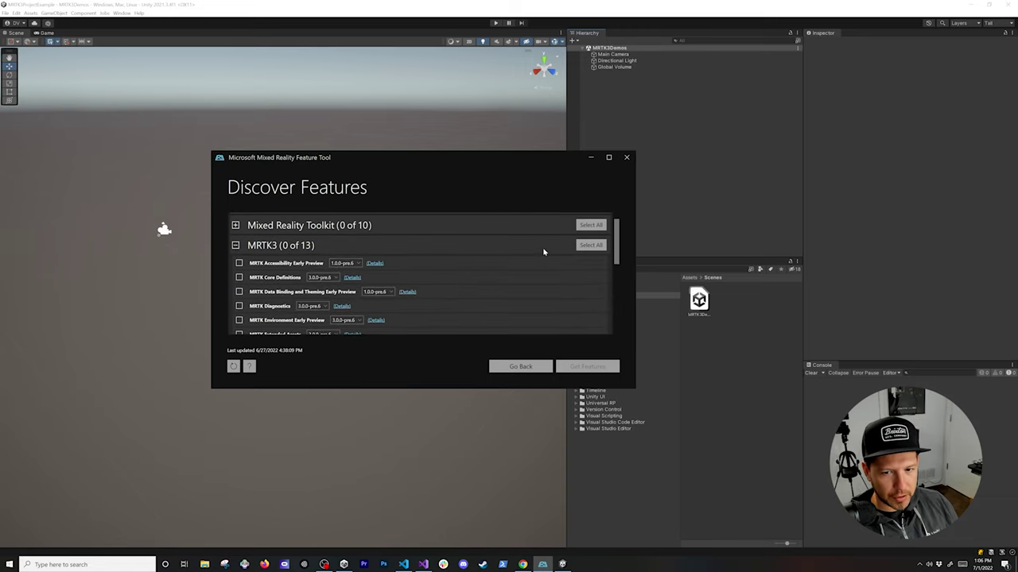
left_click(589, 245)
scroll(357, 263, "down", 5)
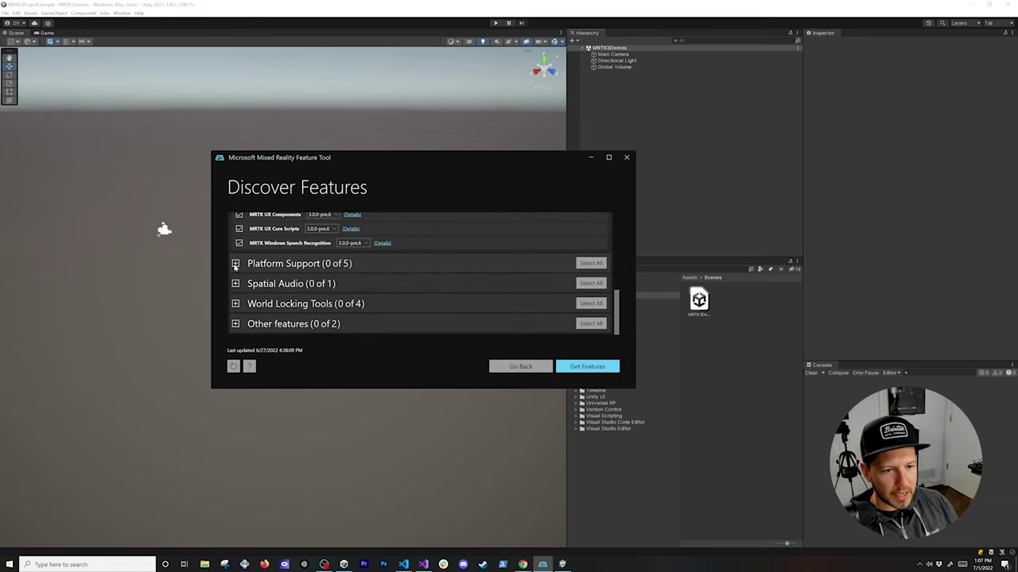
Add Mixed Reality OpenXR Plugin 1.4.1 from Platform Support to the selection and get the features.
left_click(236, 263)
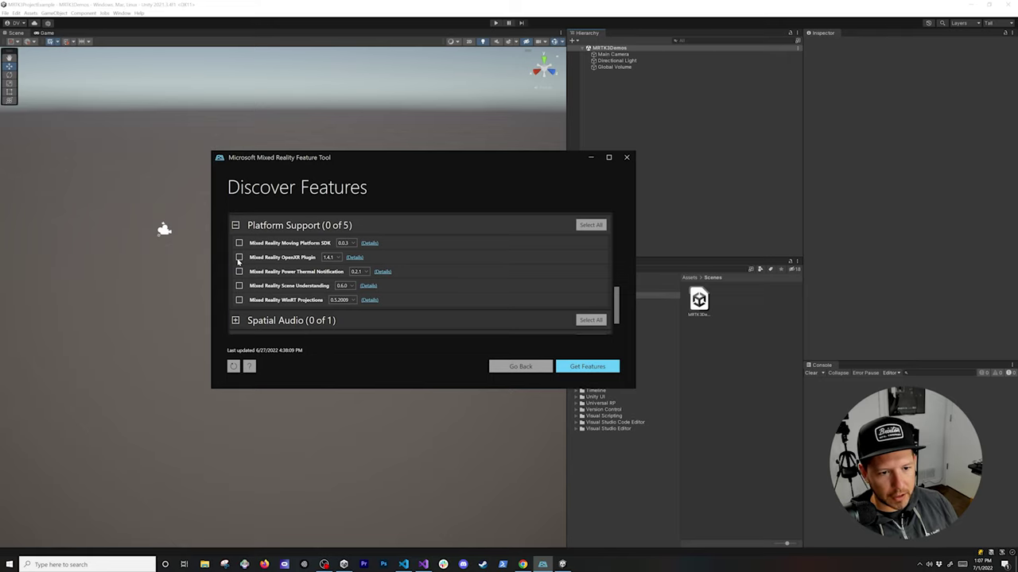
left_click(239, 258)
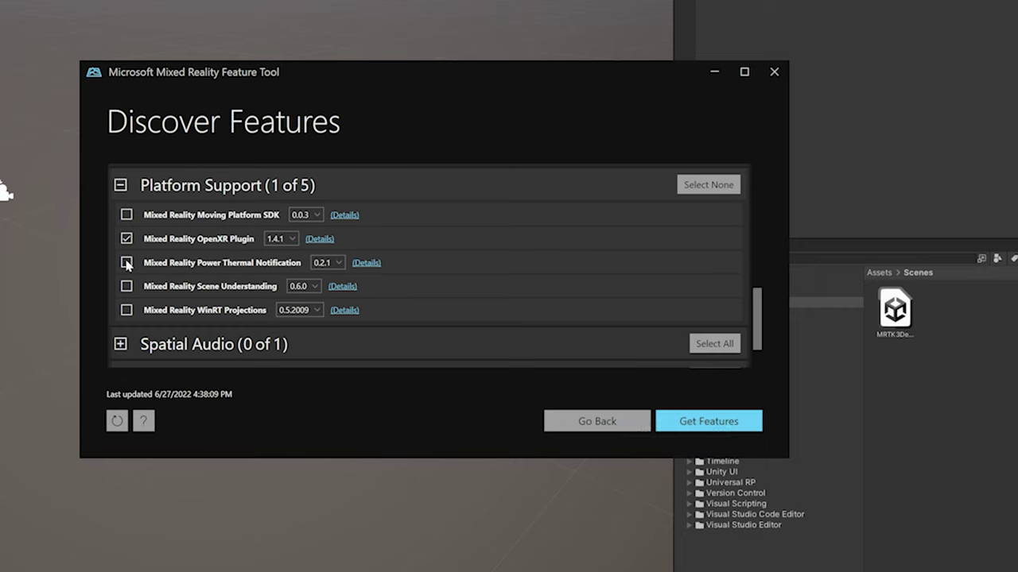
left_click(573, 369)
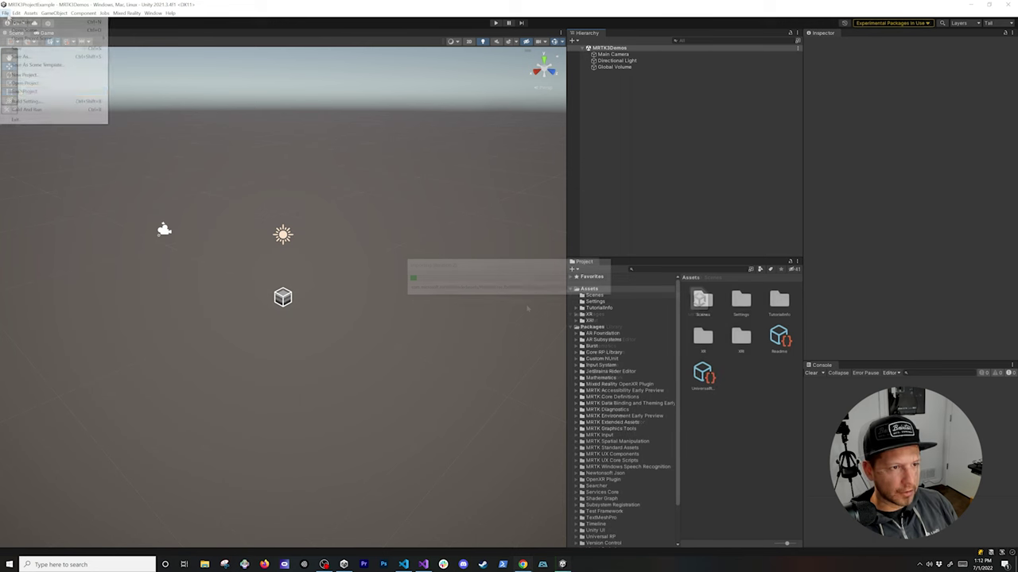
In the project's XR Plug-in Management settings, enable OpenXR with the Windows Mixed Reality feature group for the desktop platform.
left_click(25, 101)
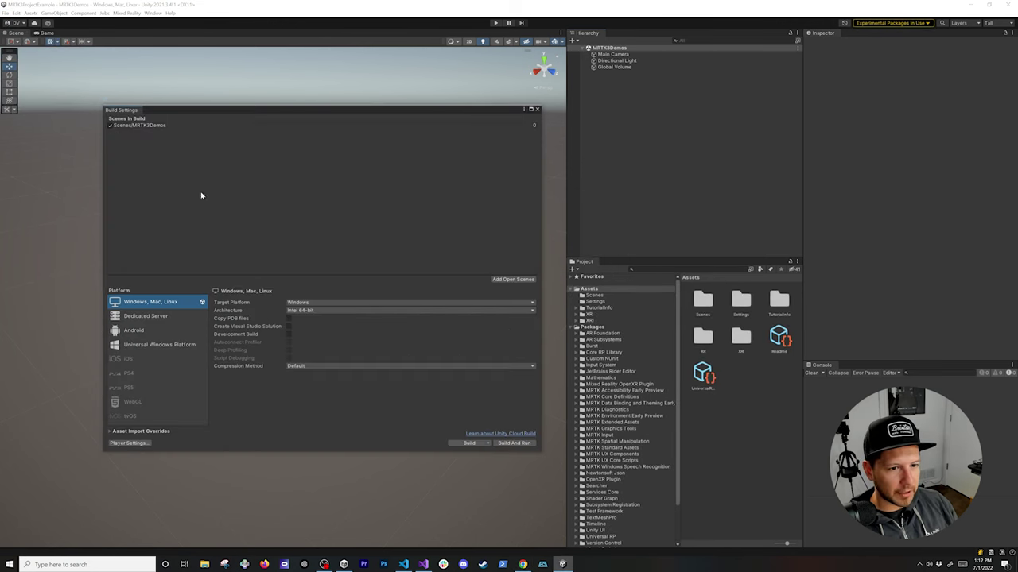
left_click(127, 443)
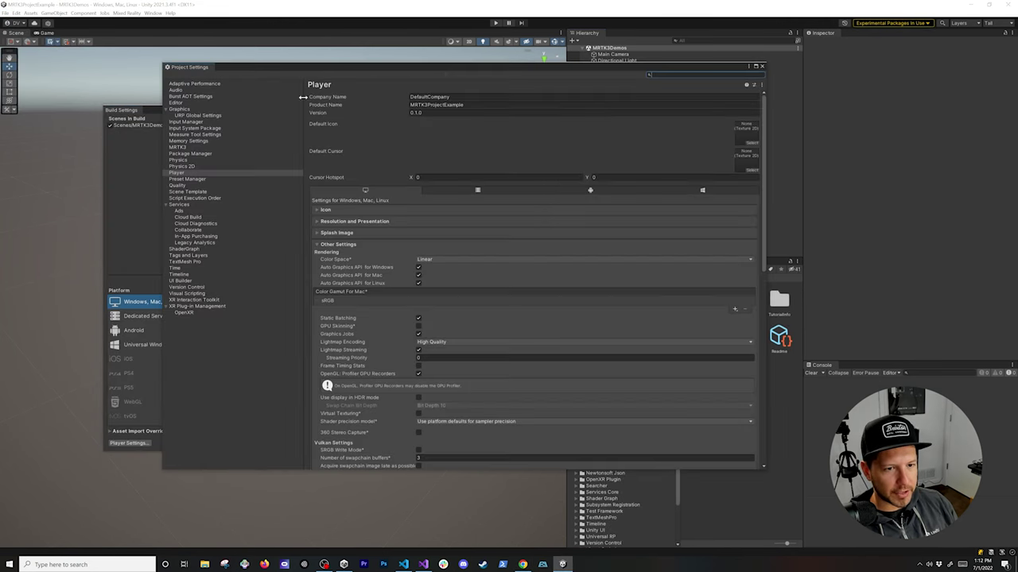
left_click_drag(326, 70, 357, 98)
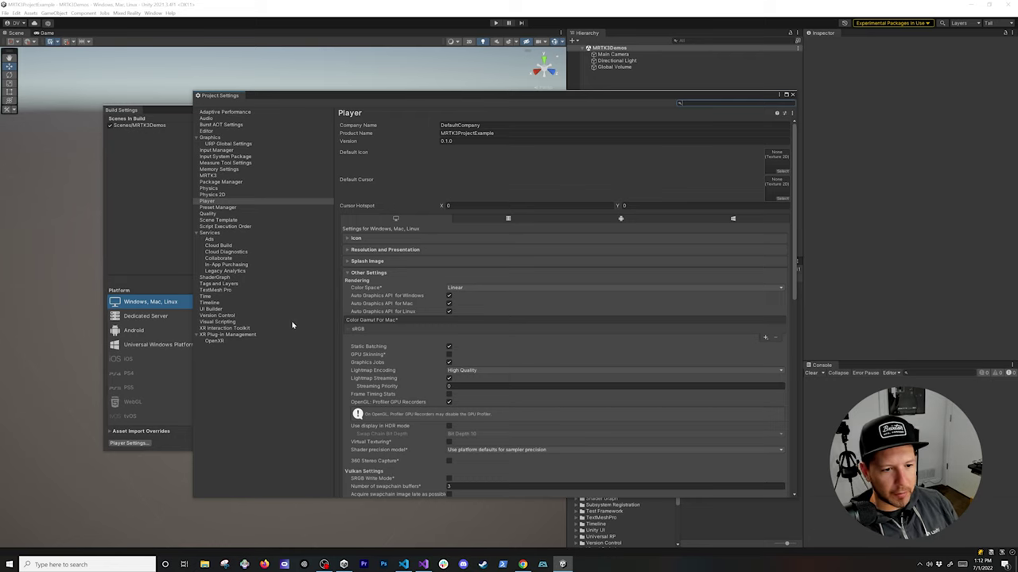
left_click(231, 335)
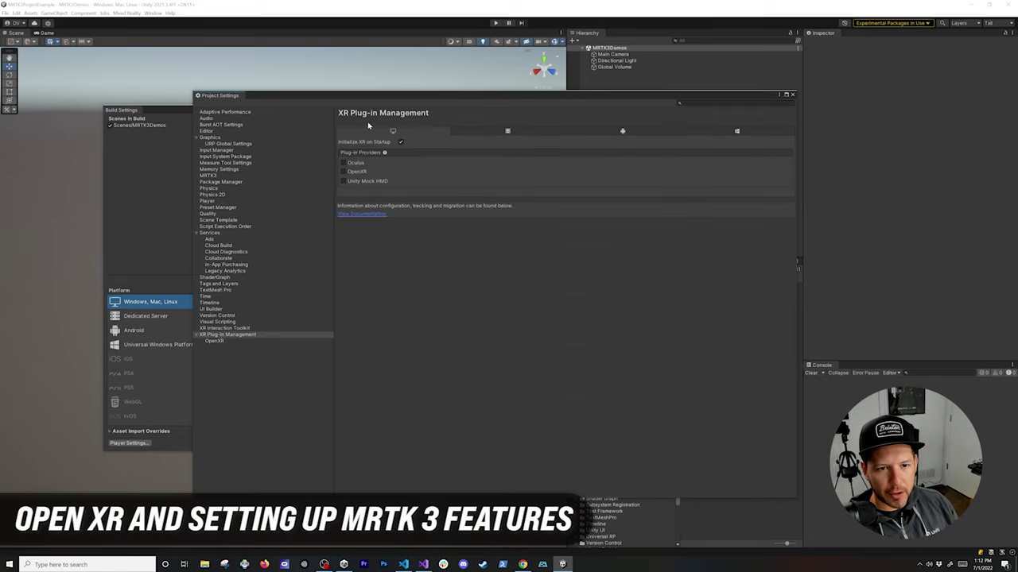
left_click(344, 172)
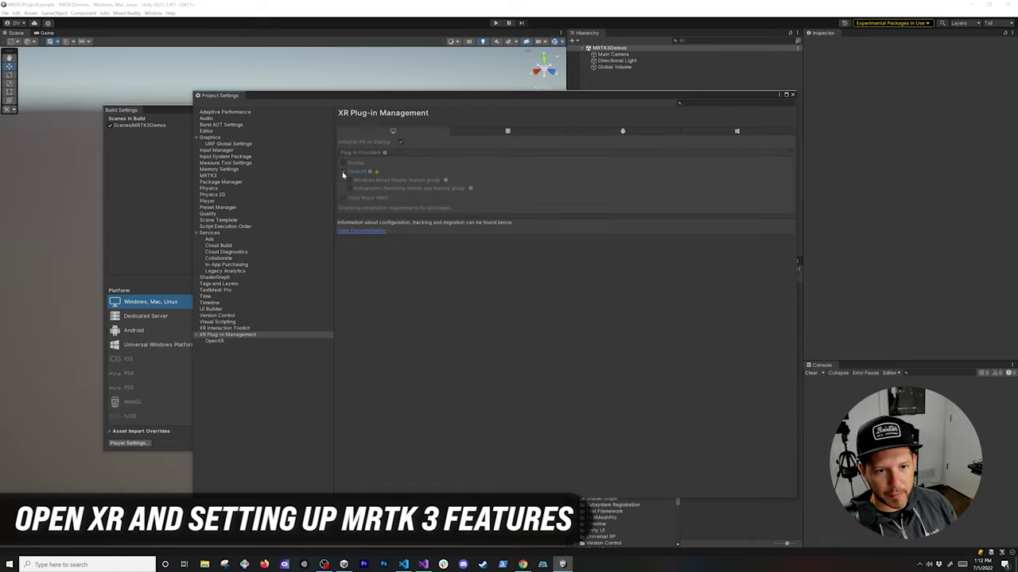
mouse_move(378, 174)
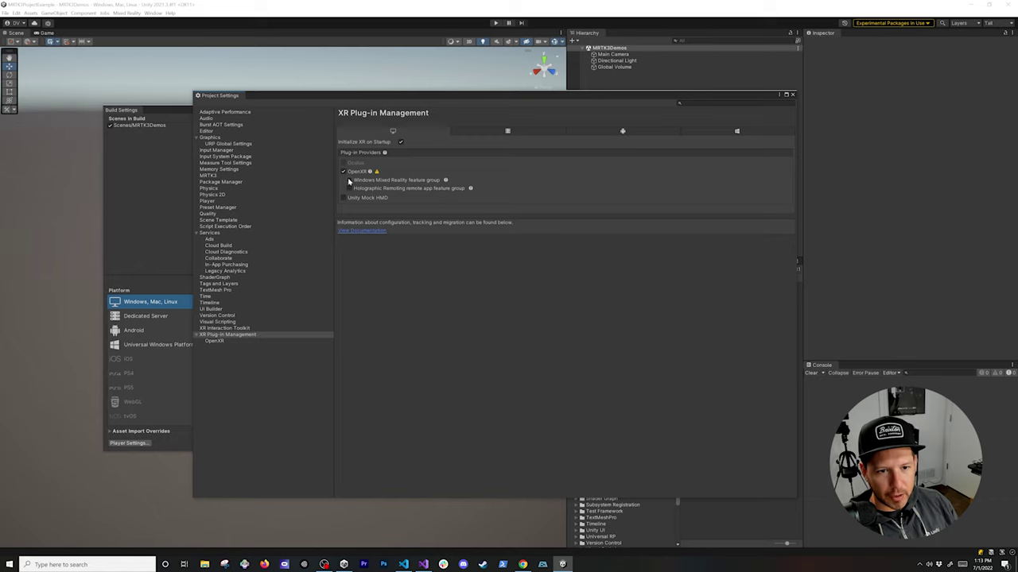
left_click(349, 180)
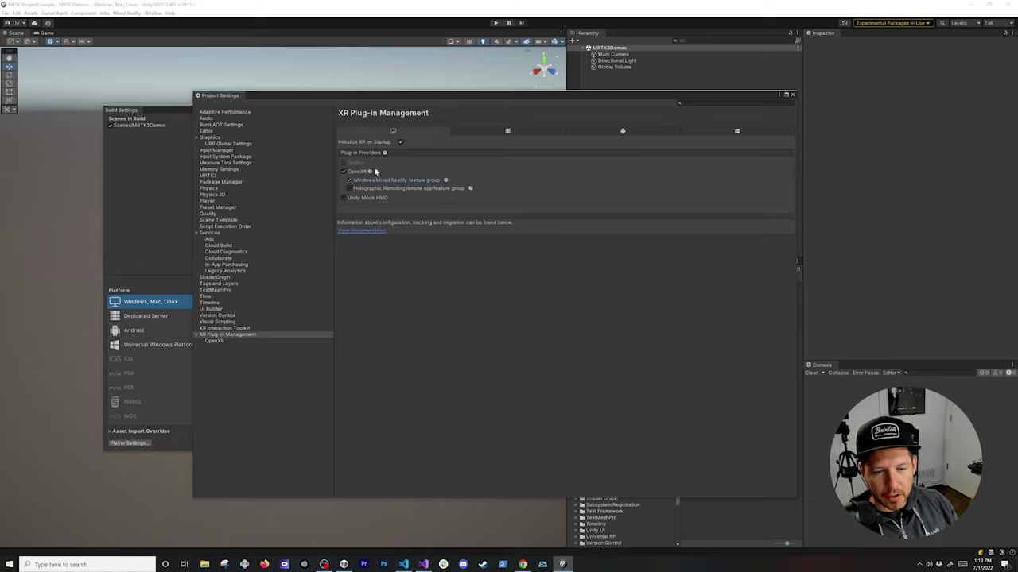
From the OpenXR validation issue, add the Eye Gaze, Microsoft Hand Interaction and Microsoft Motion Controller profiles to the desktop interaction profiles.
left_click(376, 172)
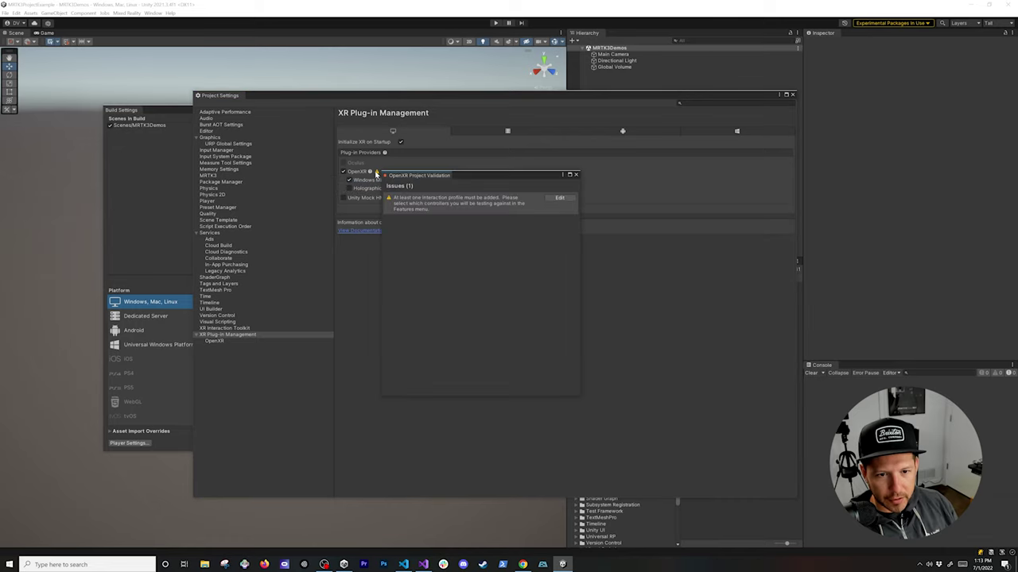
left_click(556, 198)
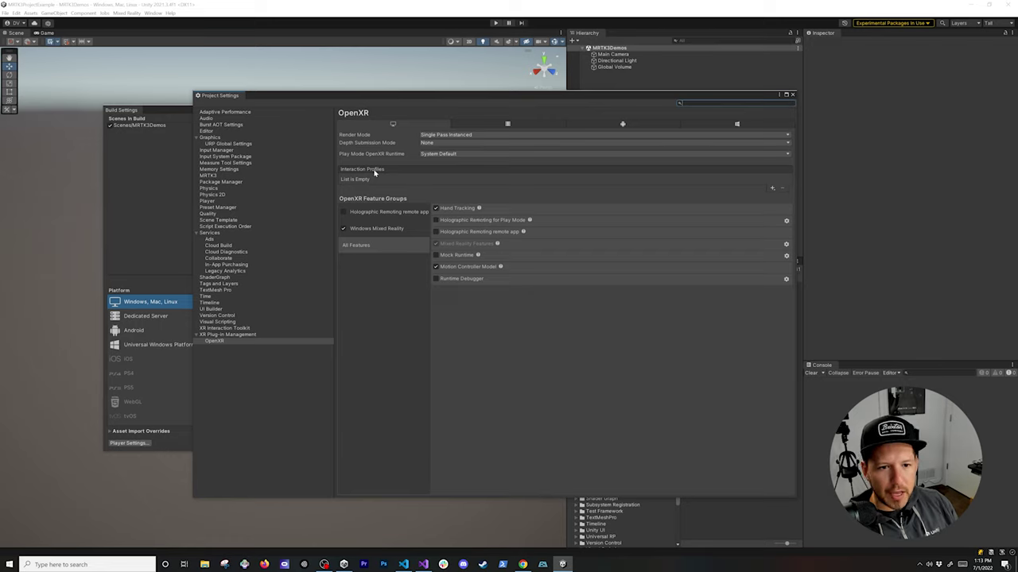
left_click(772, 188)
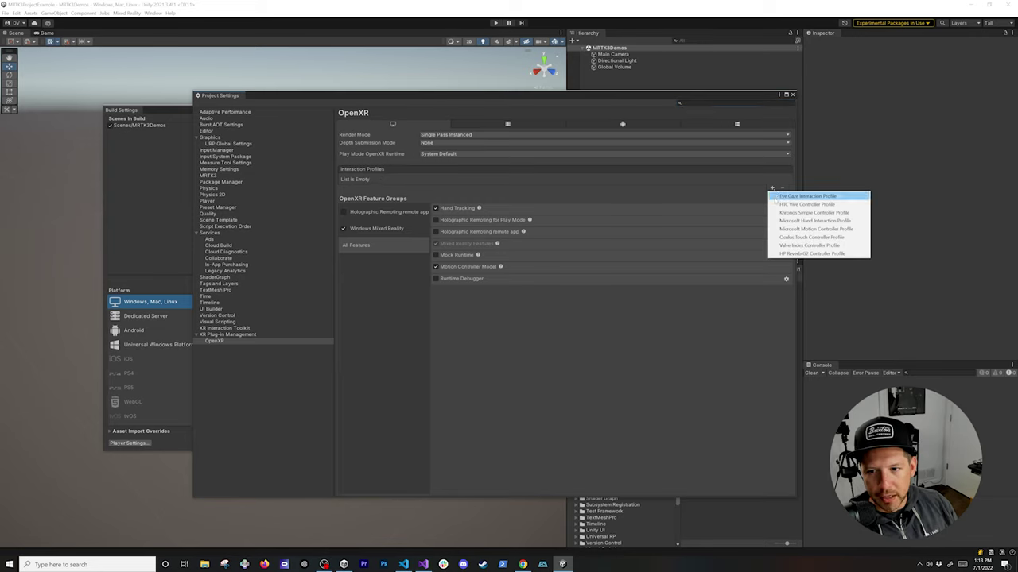
left_click(775, 197)
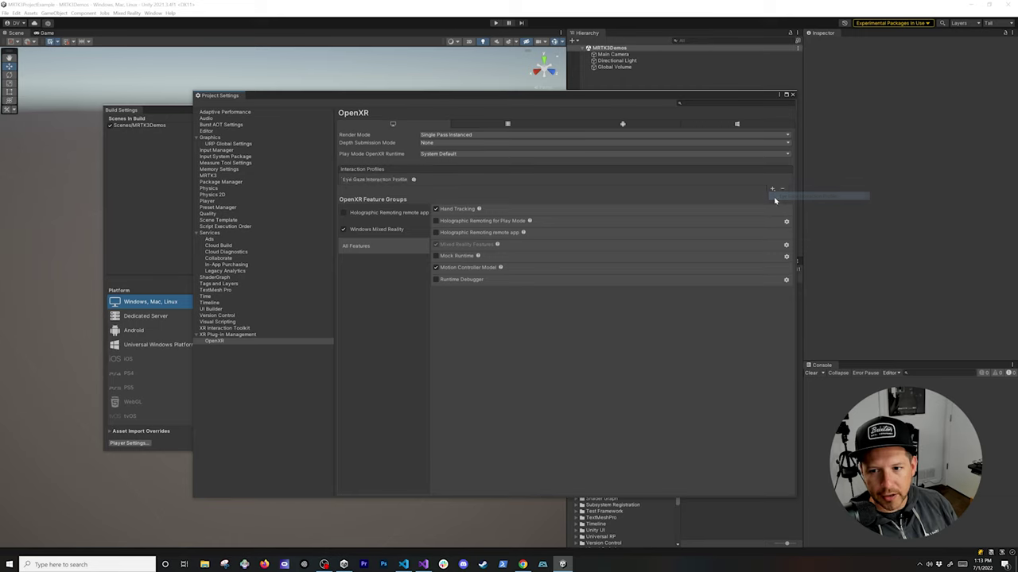
left_click(772, 188)
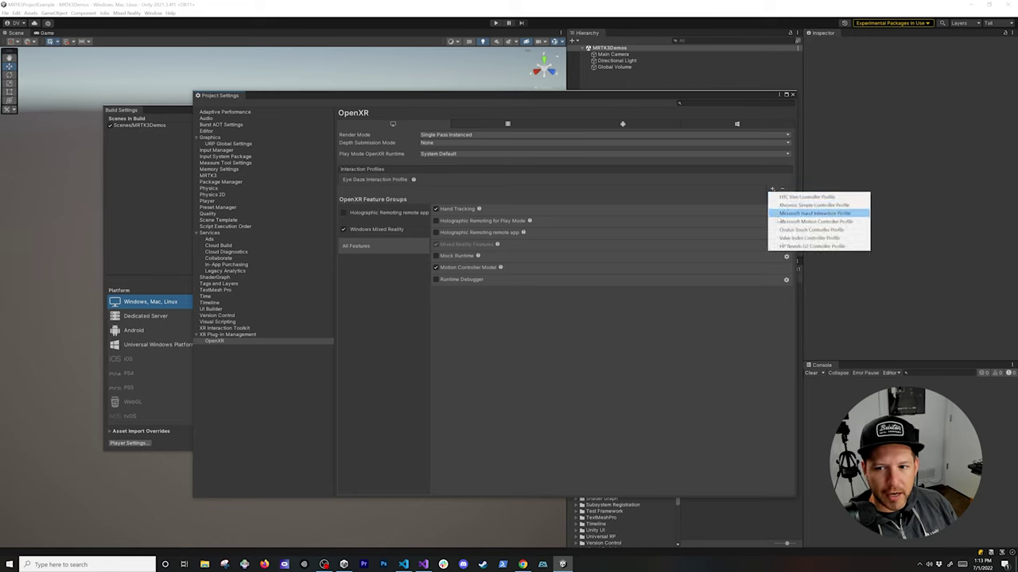
left_click(811, 213)
left_click(772, 198)
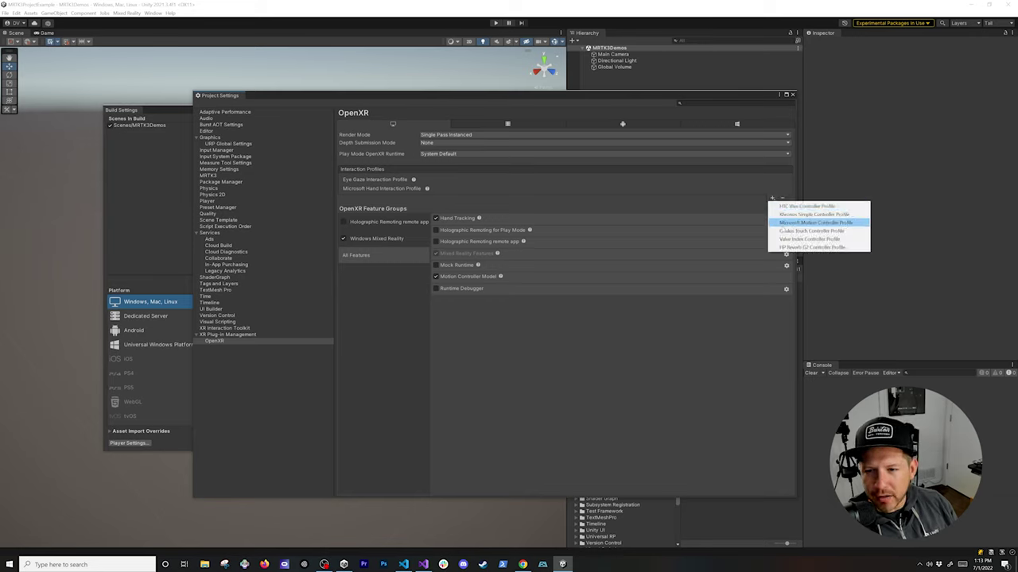
left_click(811, 222)
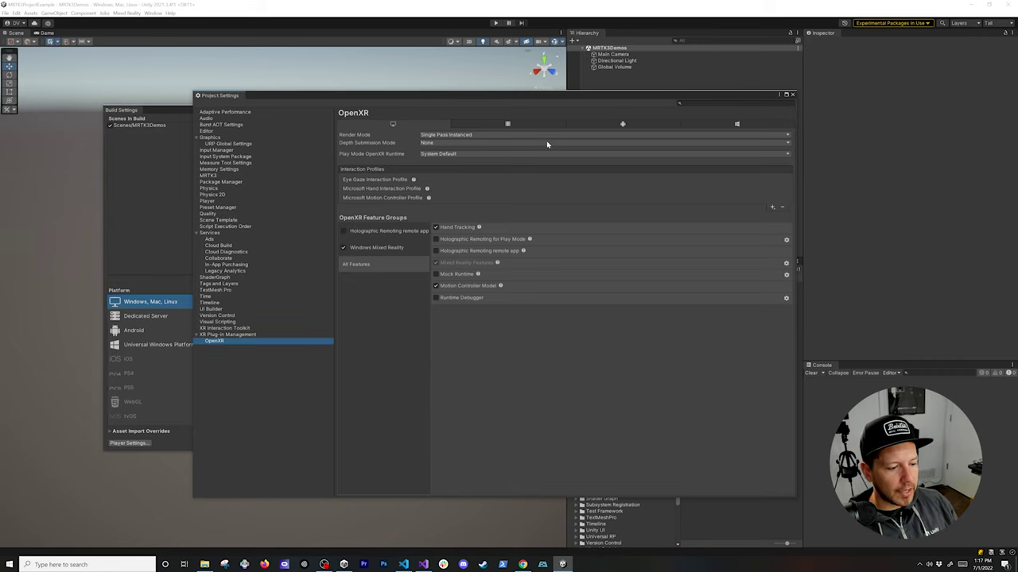
Add the Eye Gaze, Microsoft Hand Interaction and Microsoft Motion Controller profiles to the OpenXR interaction profiles for Universal Windows Platform.
left_click(735, 124)
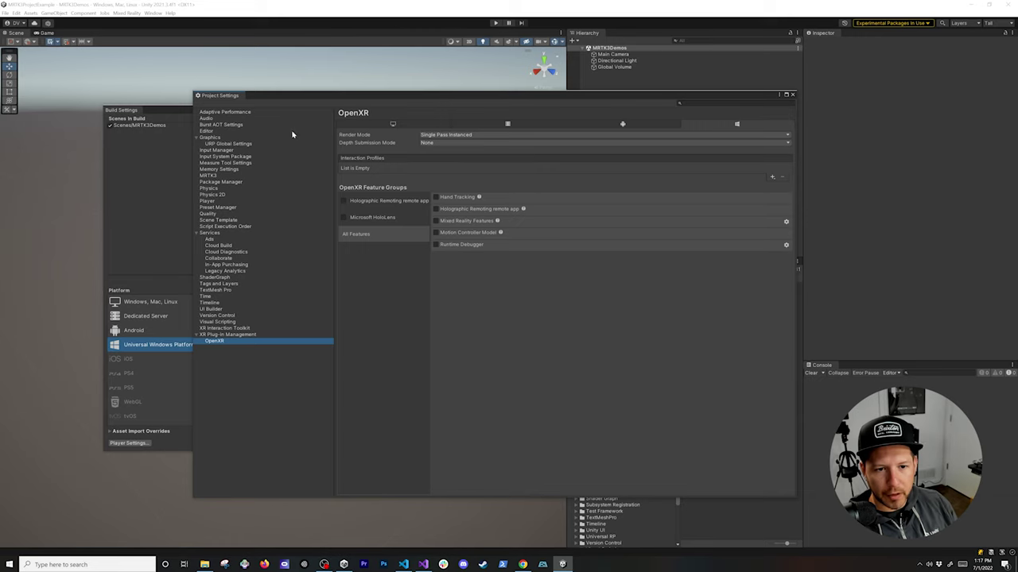
left_click(772, 177)
left_click(803, 185)
left_click(772, 177)
left_click(803, 202)
left_click(772, 186)
left_click(807, 211)
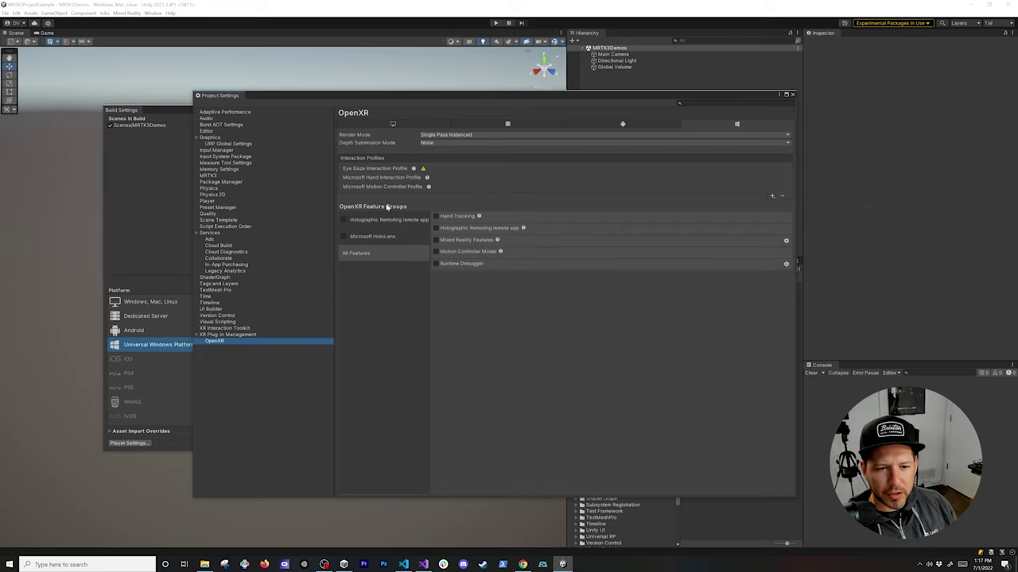
Fix the Eye Gaze Interaction Profile's validation issue about the Gaze Input capability and close the validation window.
left_click(423, 169)
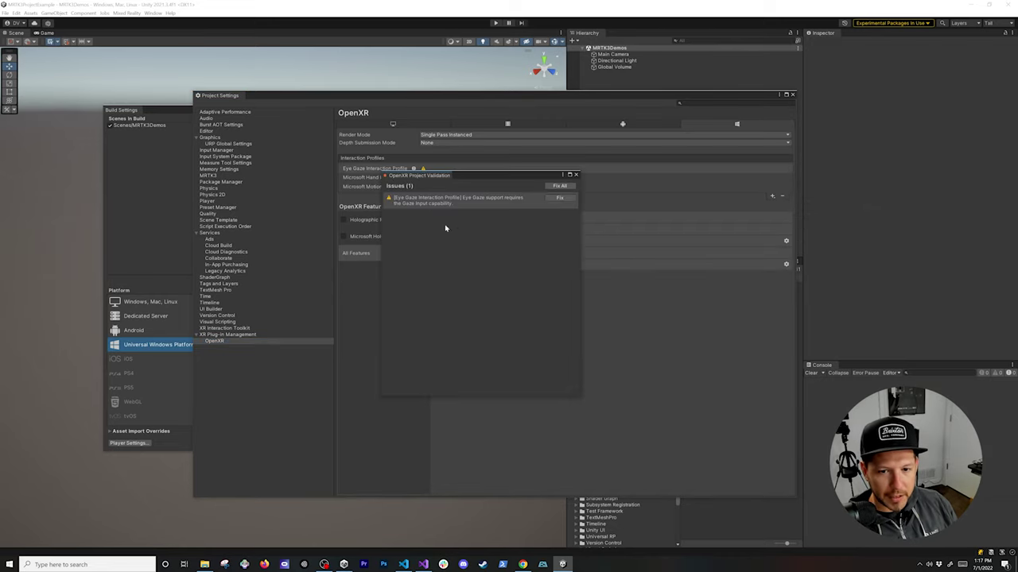
left_click(558, 198)
left_click(575, 174)
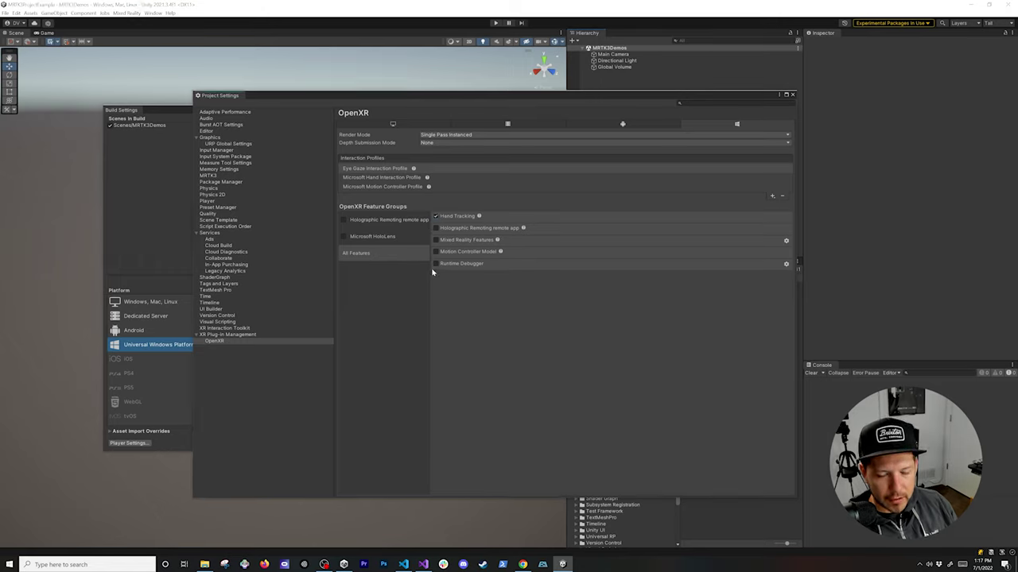
Enable Hand Tracking, Mixed Reality Features and Motion Controller Model for Universal Windows Platform, fixing the WebCam and SpatialPerception capability issues.
left_click(435, 239)
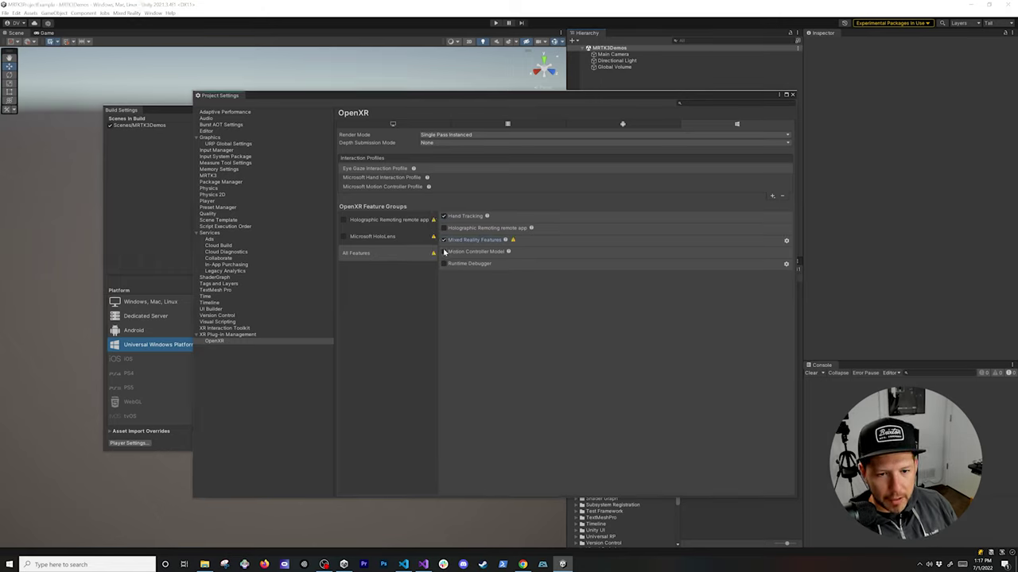
left_click(401, 237)
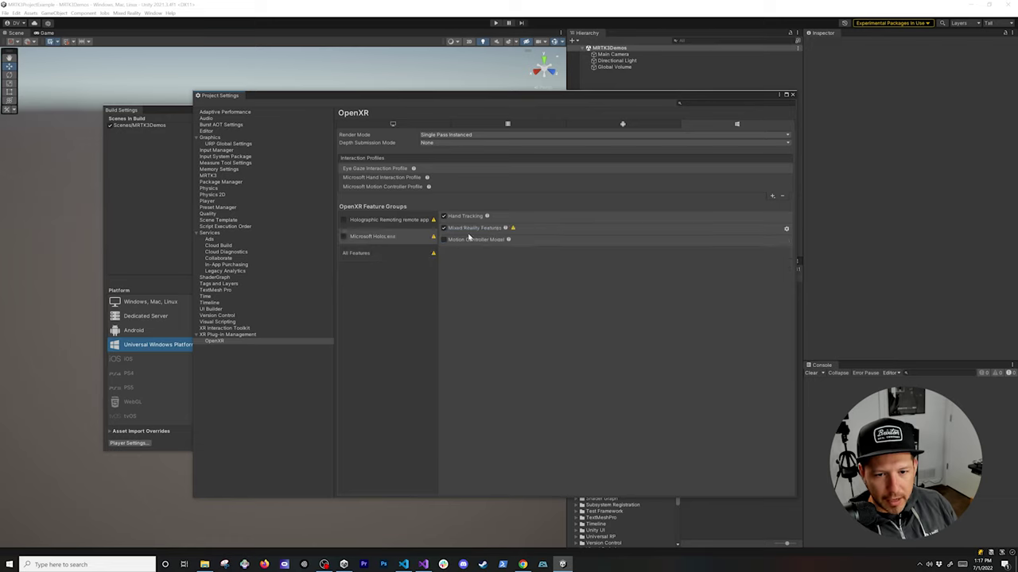
left_click(513, 228)
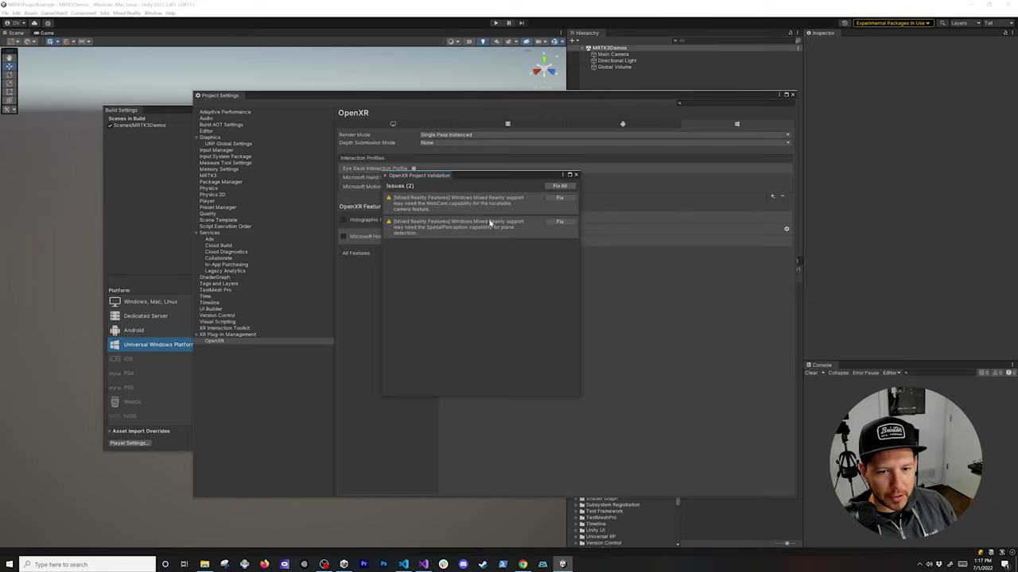
left_click(560, 198)
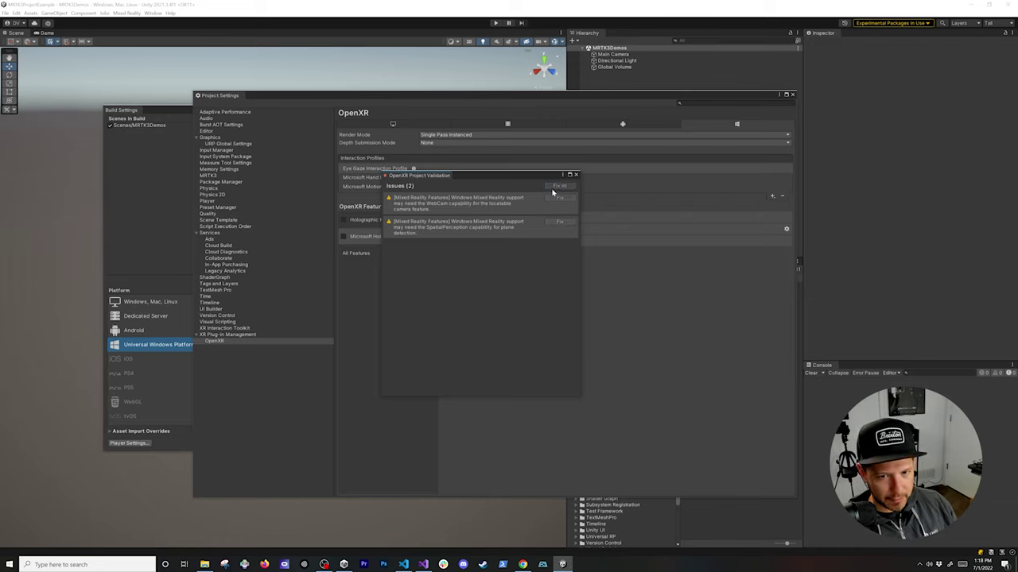
left_click(576, 174)
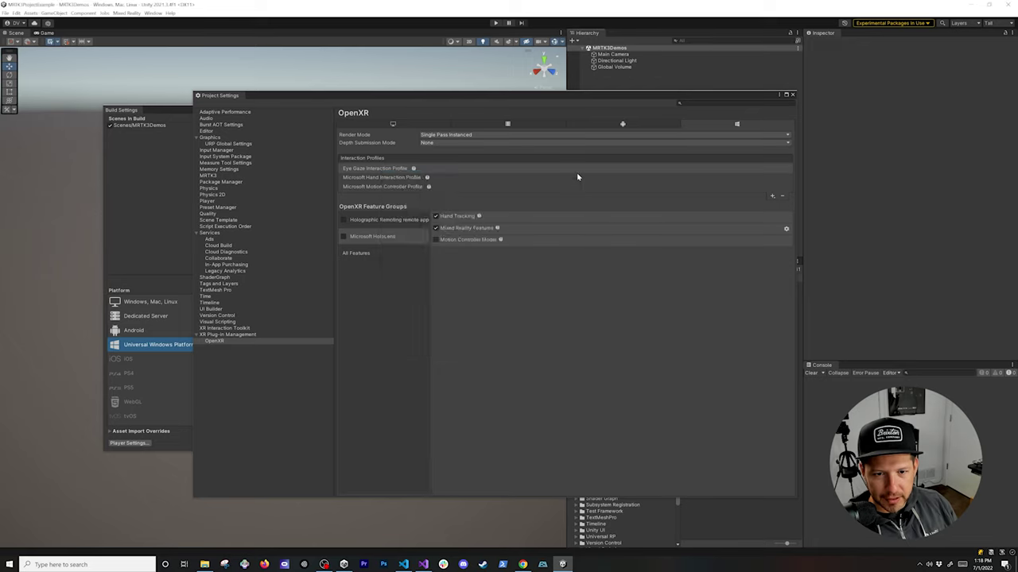
left_click(435, 239)
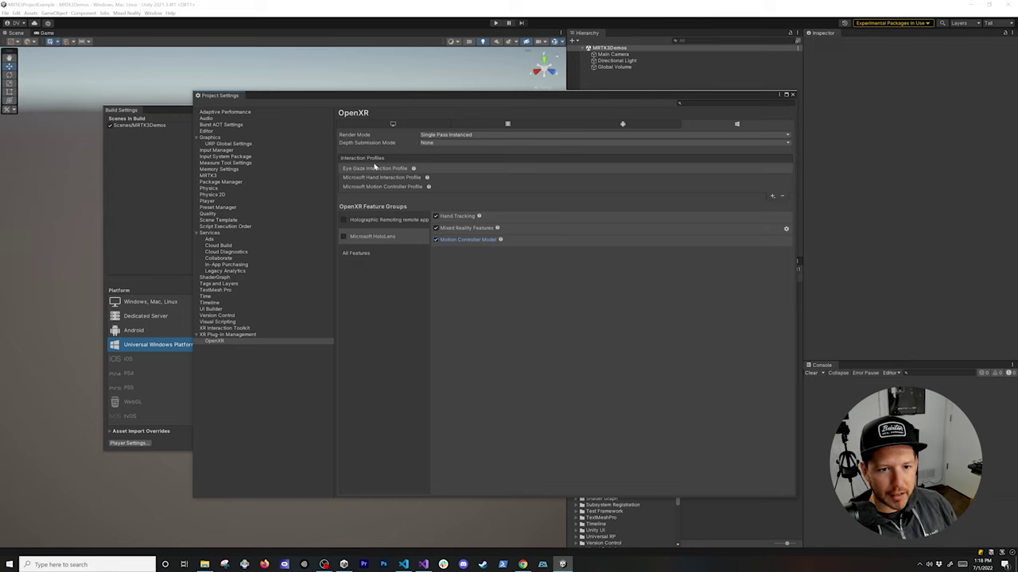
In the MRTK3 project settings, assign the default MRTKProfile from MRTK Core Definitions for both the desktop and Universal Windows platforms.
left_click(392, 125)
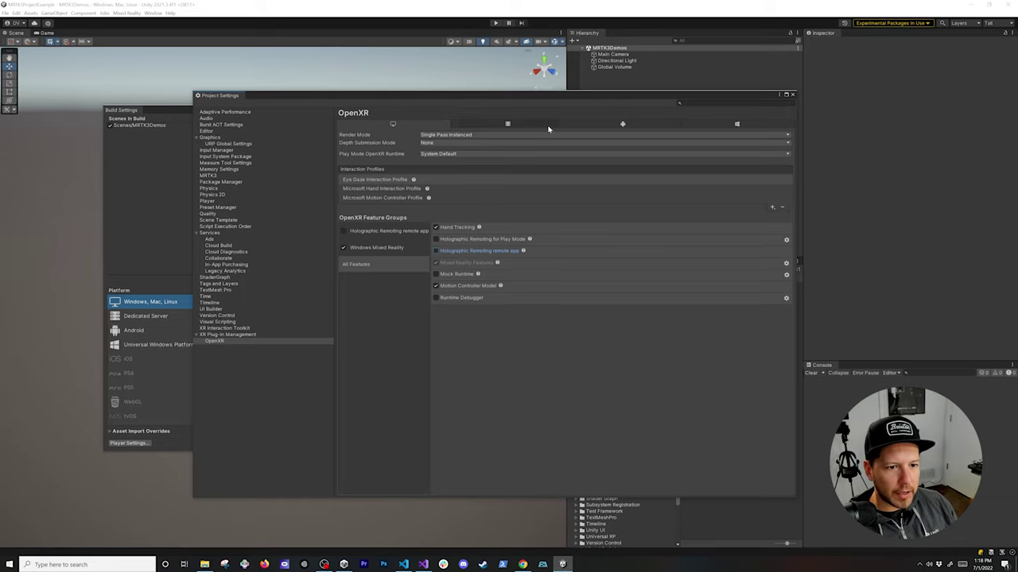
left_click(214, 177)
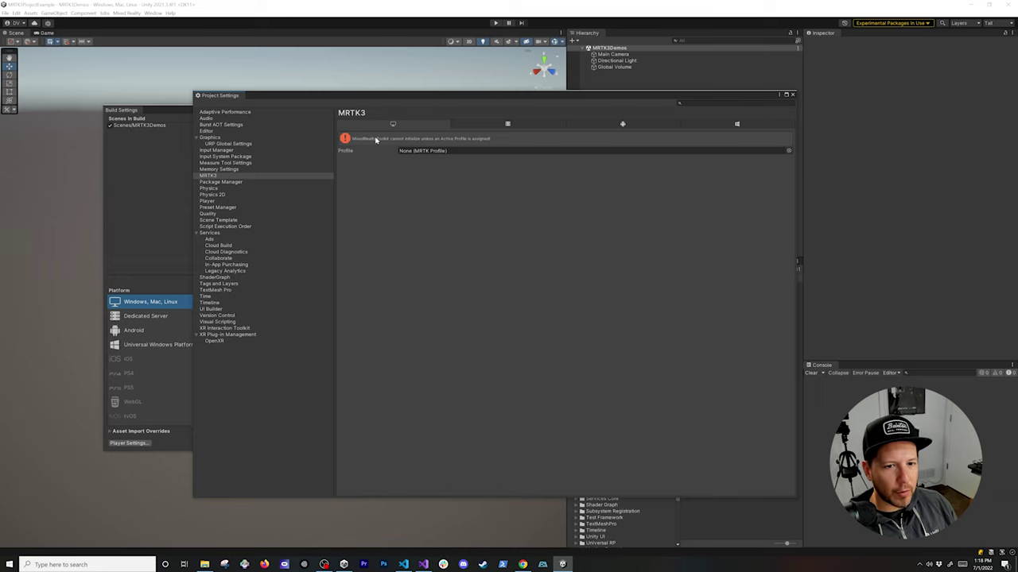
left_click_drag(795, 185, 553, 174)
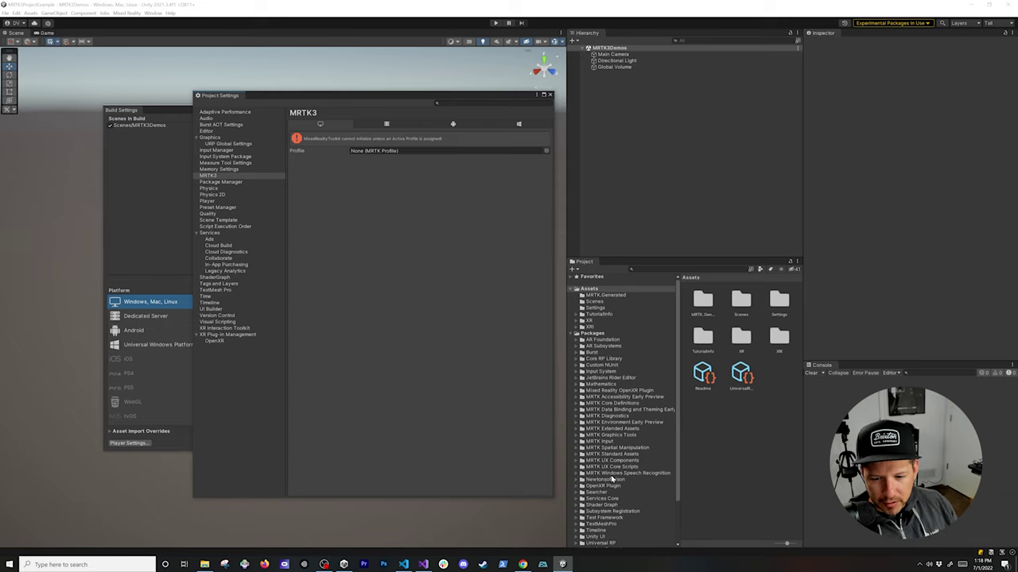
left_click(636, 404)
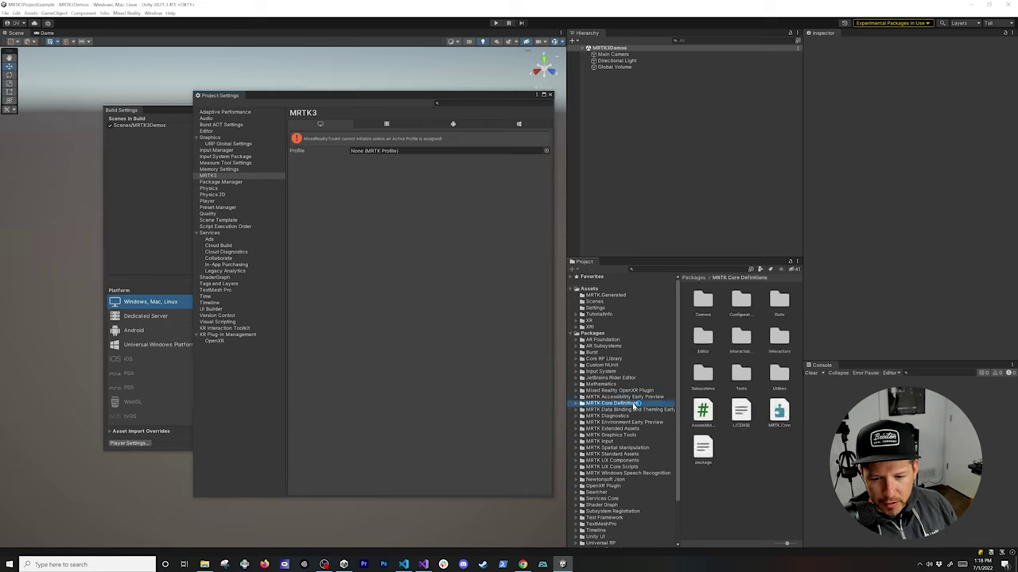
left_click(577, 404)
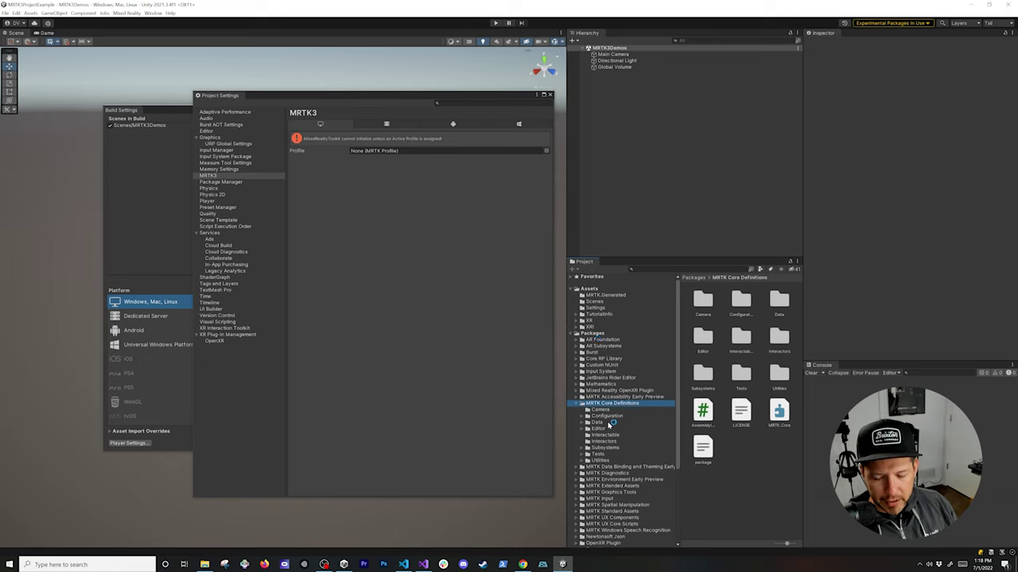
left_click(605, 416)
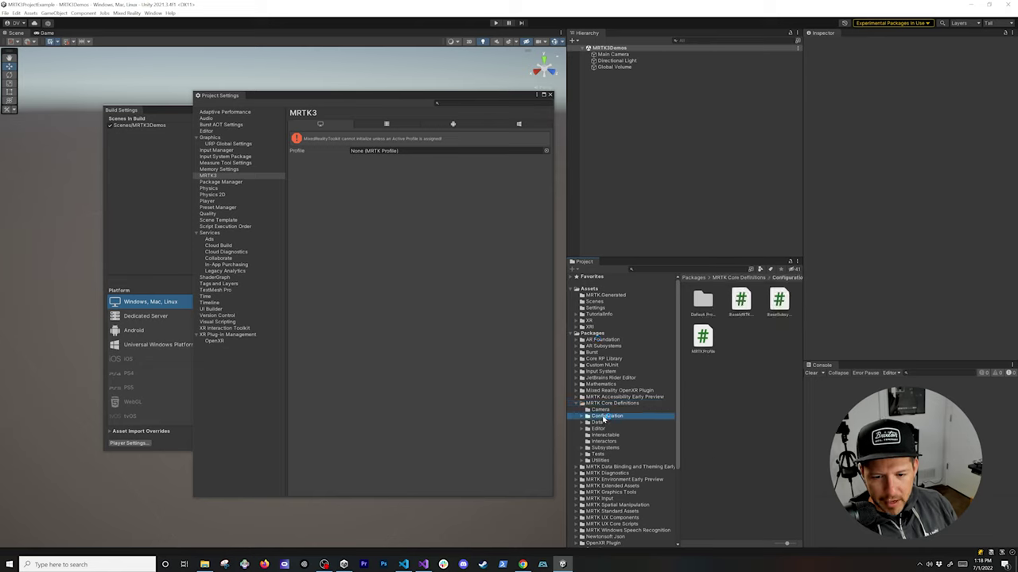
left_click(583, 416)
left_click(608, 423)
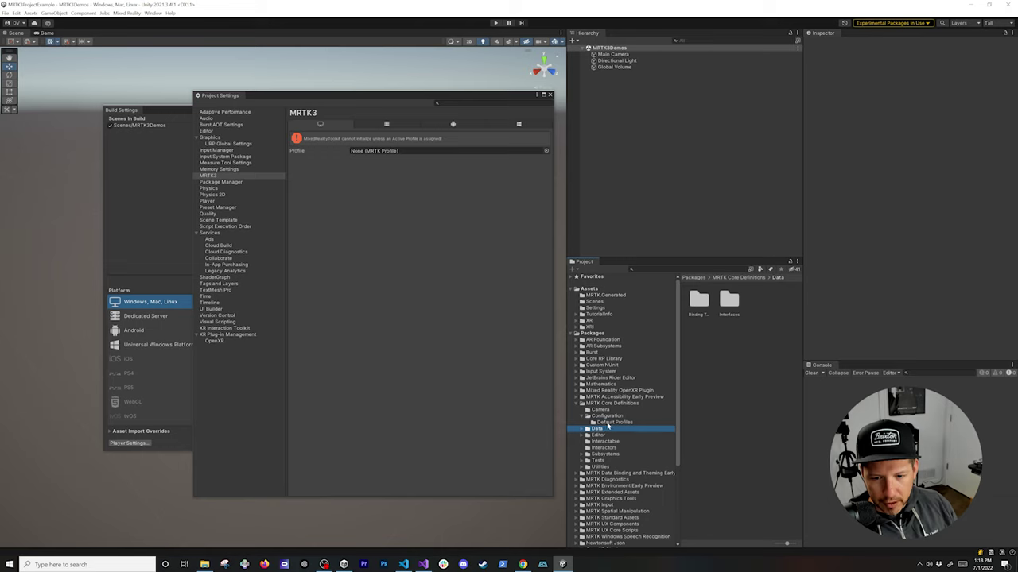
left_click_drag(700, 305, 378, 157)
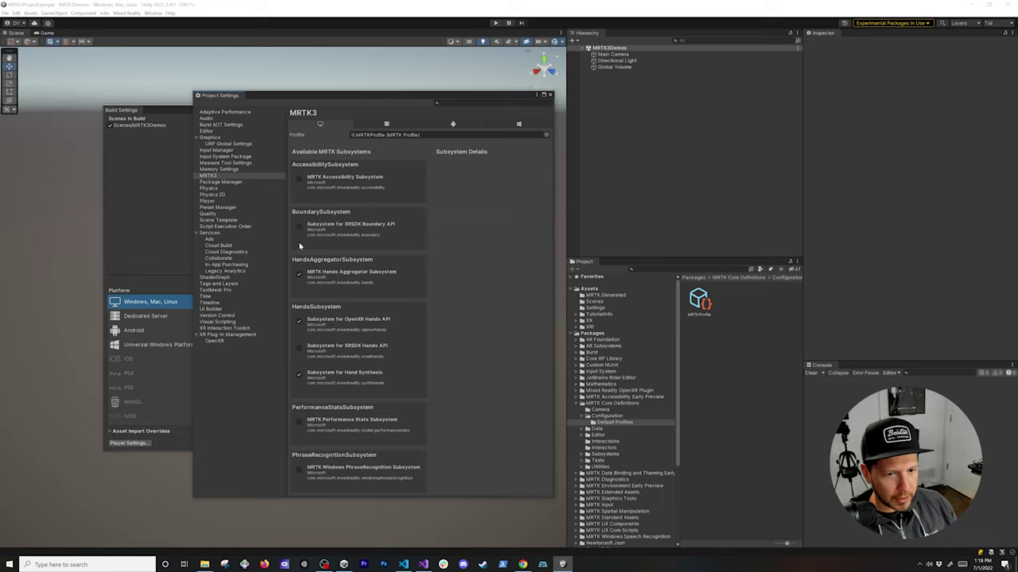
left_click(518, 125)
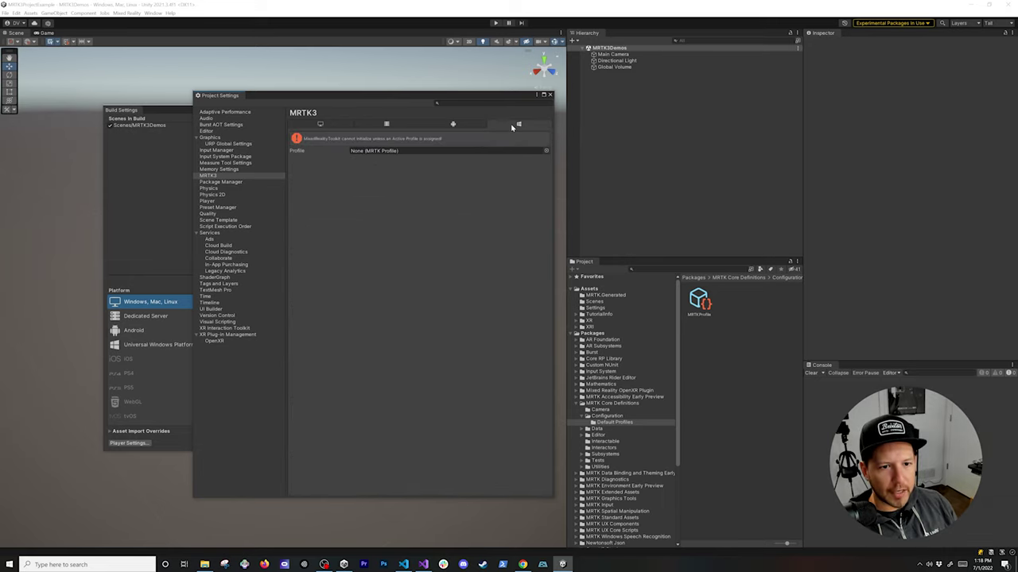
left_click_drag(688, 306, 408, 151)
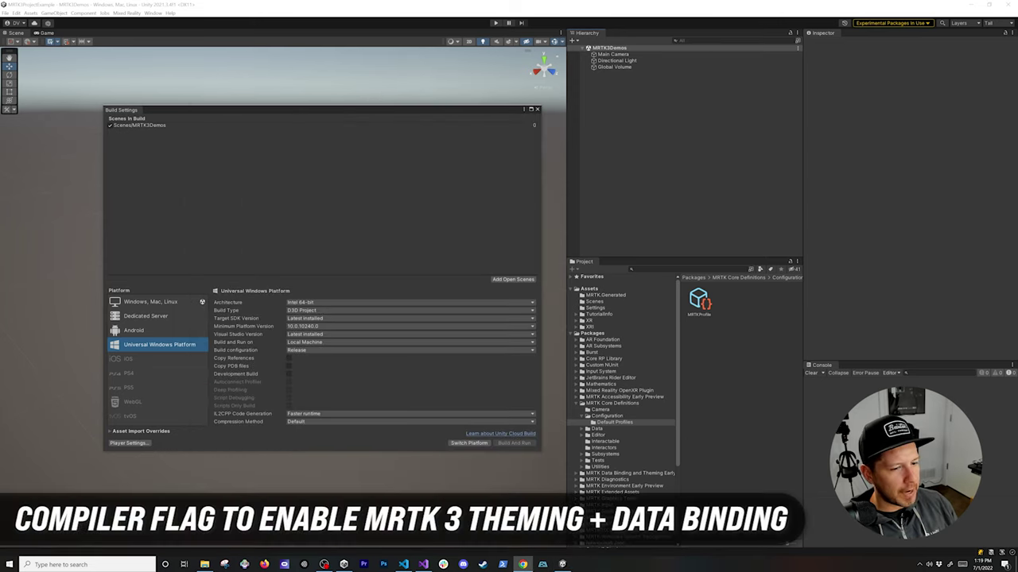
Add and apply the scripting define symbol MRTK_UX_DATABINDING_THEMING_ENABLED in the desktop and Universal Windows Player settings, then close the settings windows.
left_click(125, 444)
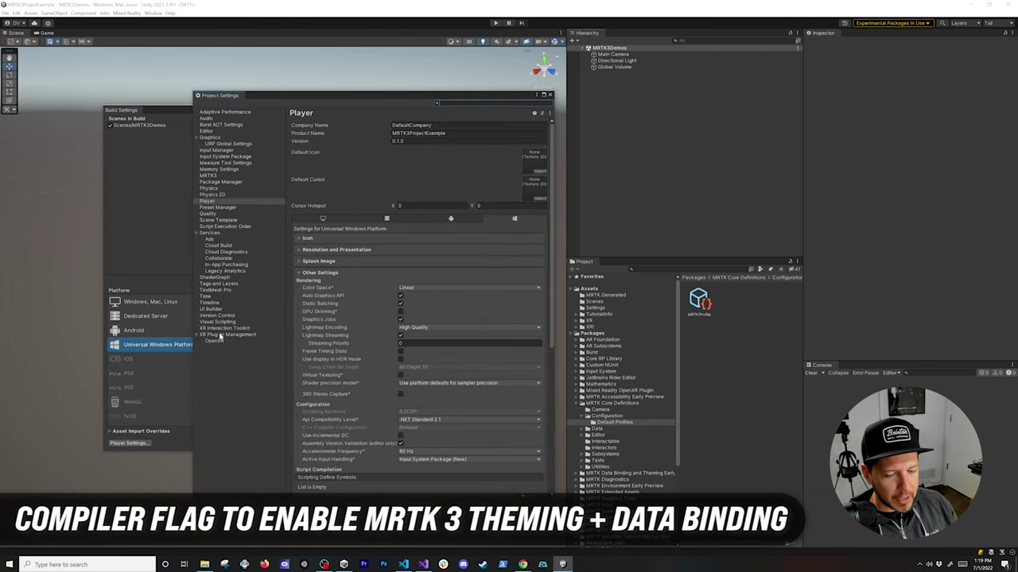
scroll(381, 343, "down", 3)
scroll(381, 343, "up", 3)
left_click(322, 219)
scroll(337, 290, "down", 10)
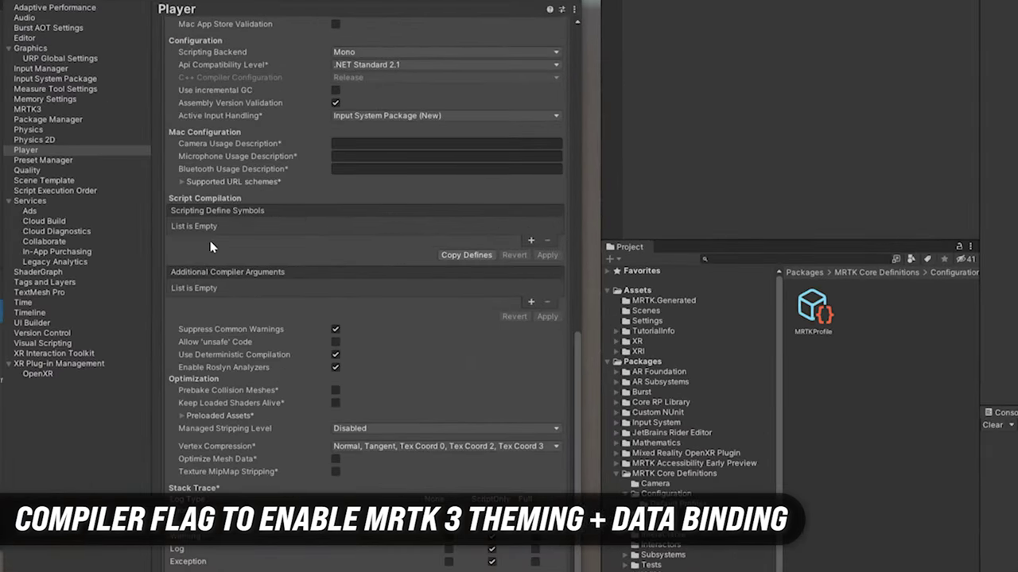
left_click(530, 240)
type("MRTK_UX_DATABINDING_THEMING_ENABLED")
left_click(547, 256)
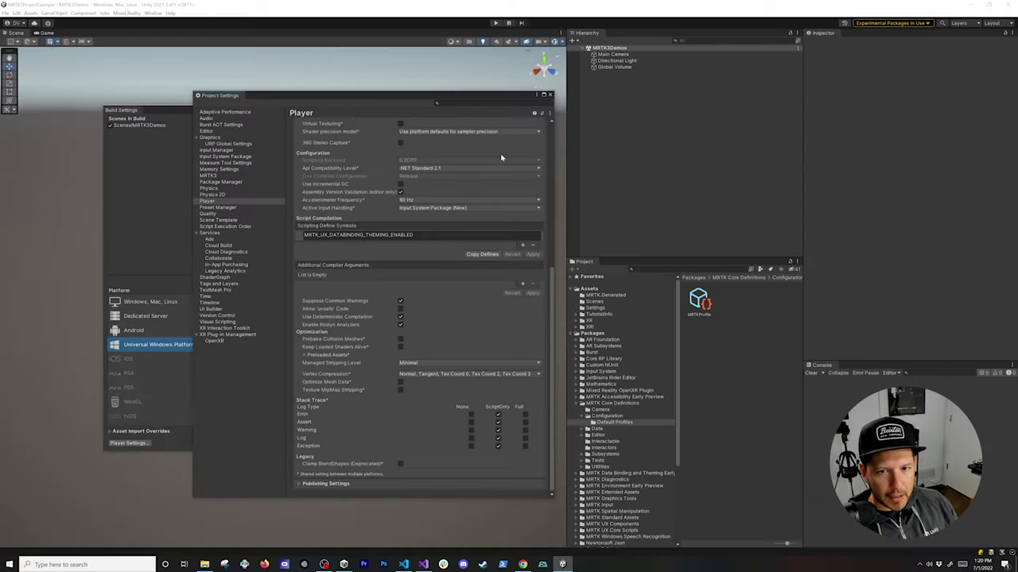
left_click(548, 95)
left_click(537, 111)
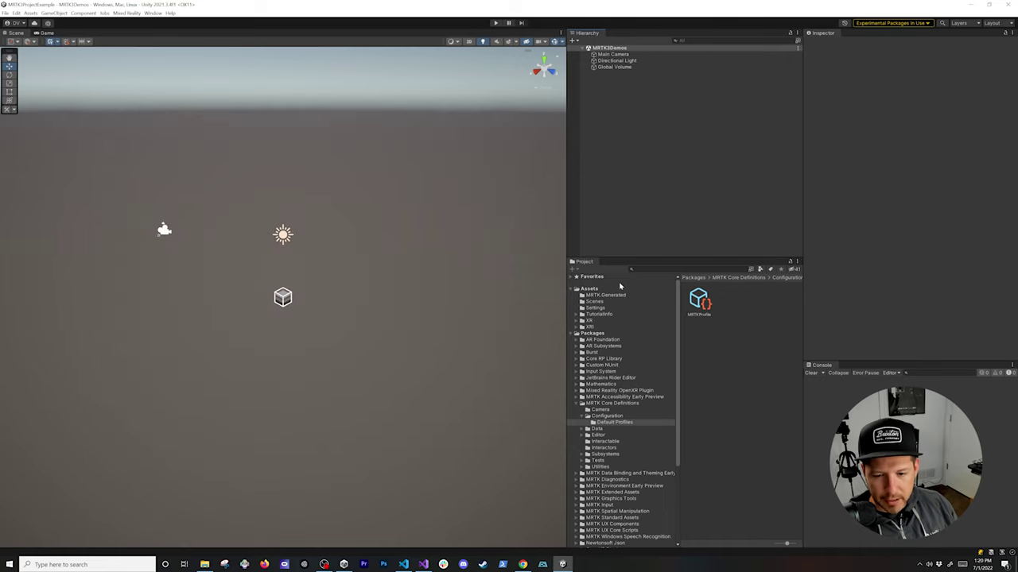
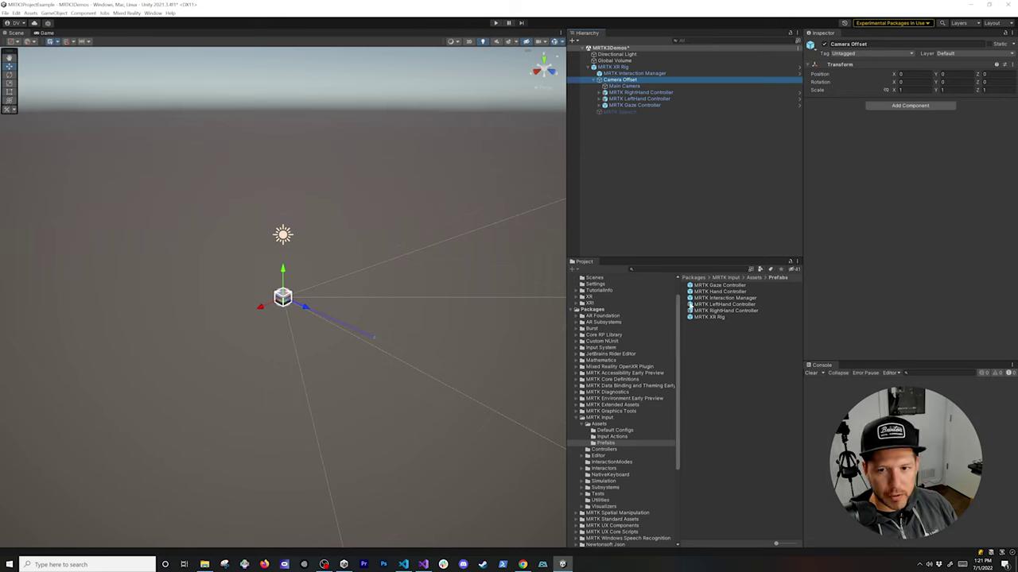
Reduce the 3D icon size in the Scene view's gizmo settings and clear the selection.
scroll(420, 277, "up", 5)
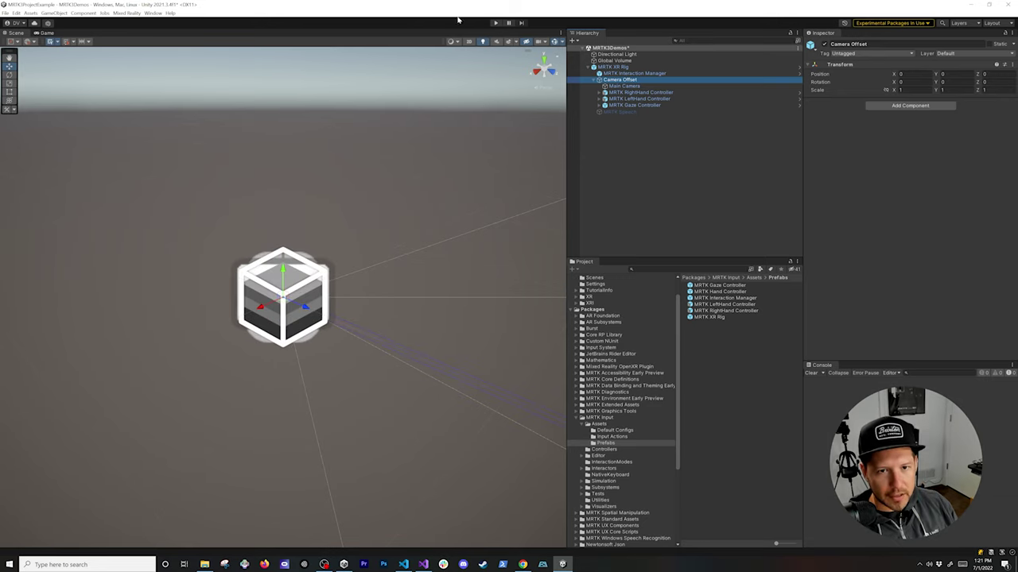
left_click(560, 41)
left_click_drag(641, 54, 630, 54)
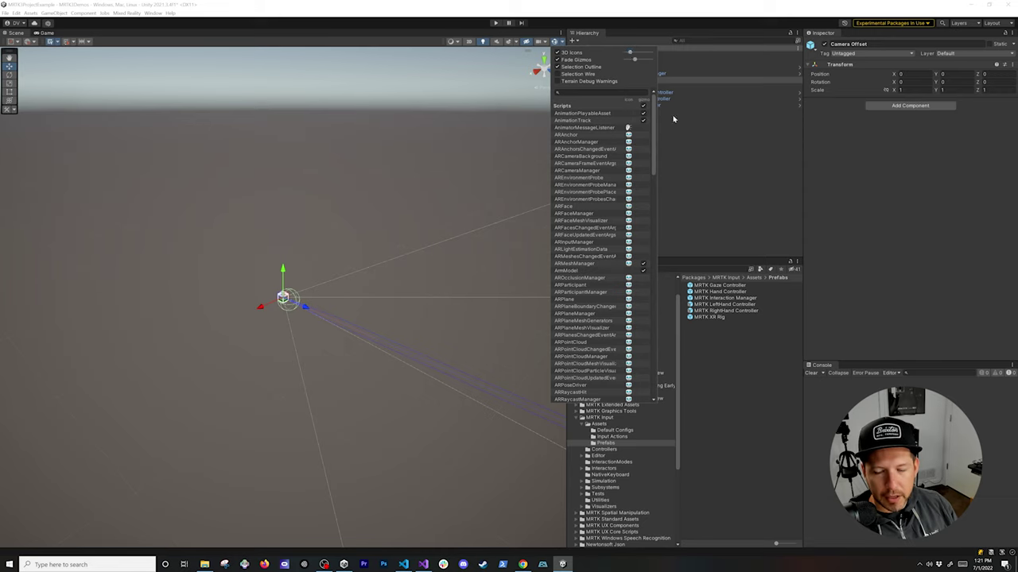
left_click(676, 148)
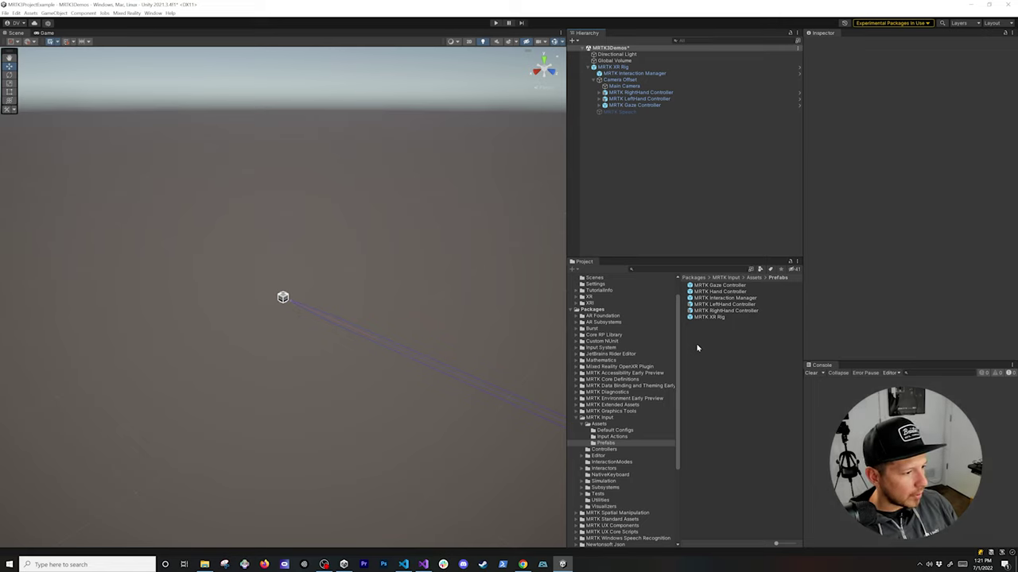
Add the MRTKInputSimulator prefab from MRTK Input's Simulation prefabs to the scene and collapse the MRTK XR Rig hierarchy.
left_click(606, 481)
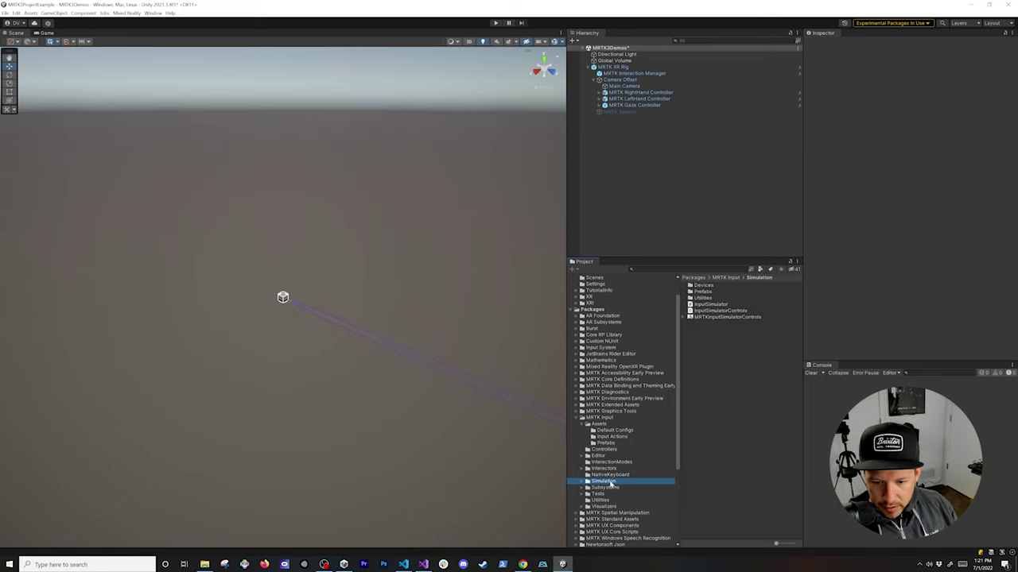
double_click(702, 291)
left_click_drag(711, 290, 630, 189)
left_click(588, 67)
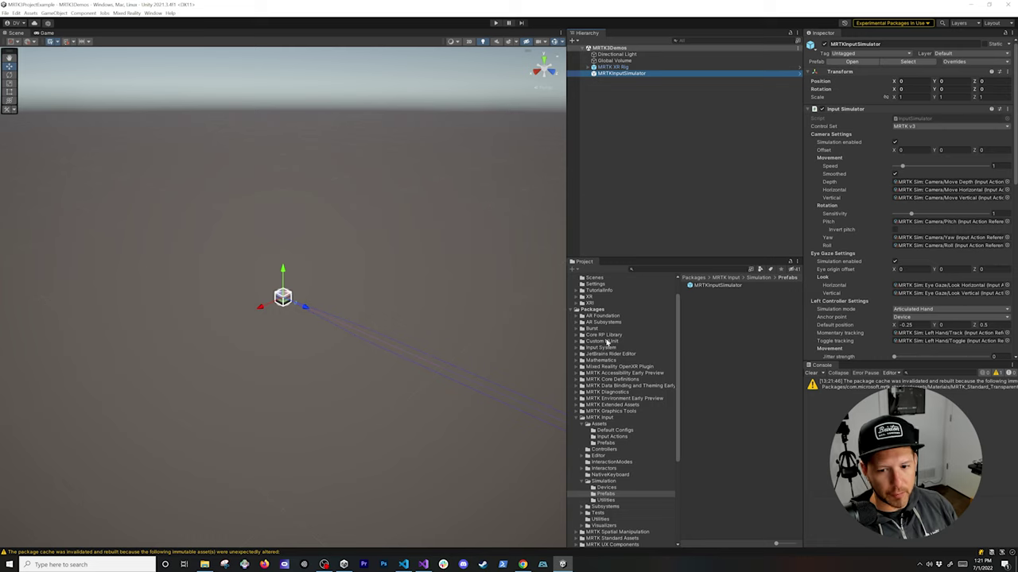
Add the Slate prefab from the Slates folder of MRTK UX Components to the scene and import TMP Essentials.
left_click(574, 420)
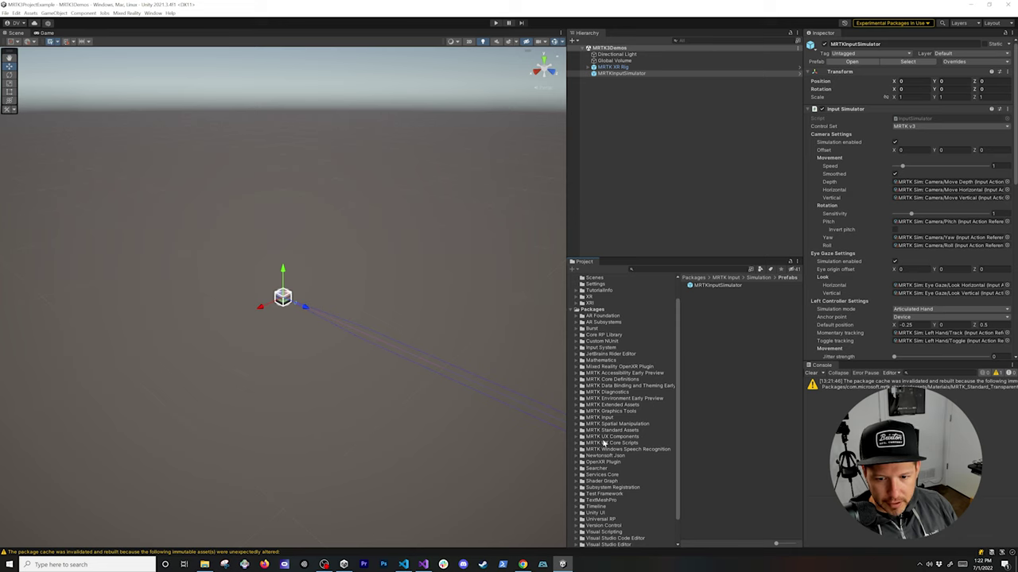
left_click(605, 437)
left_click(578, 438)
scroll(653, 464, "down", 3)
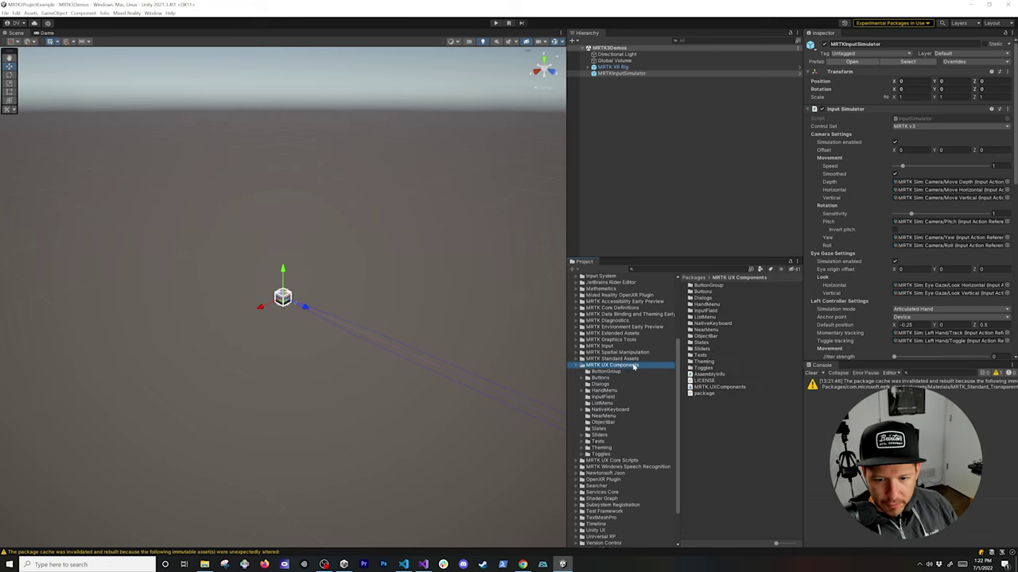
left_click(614, 429)
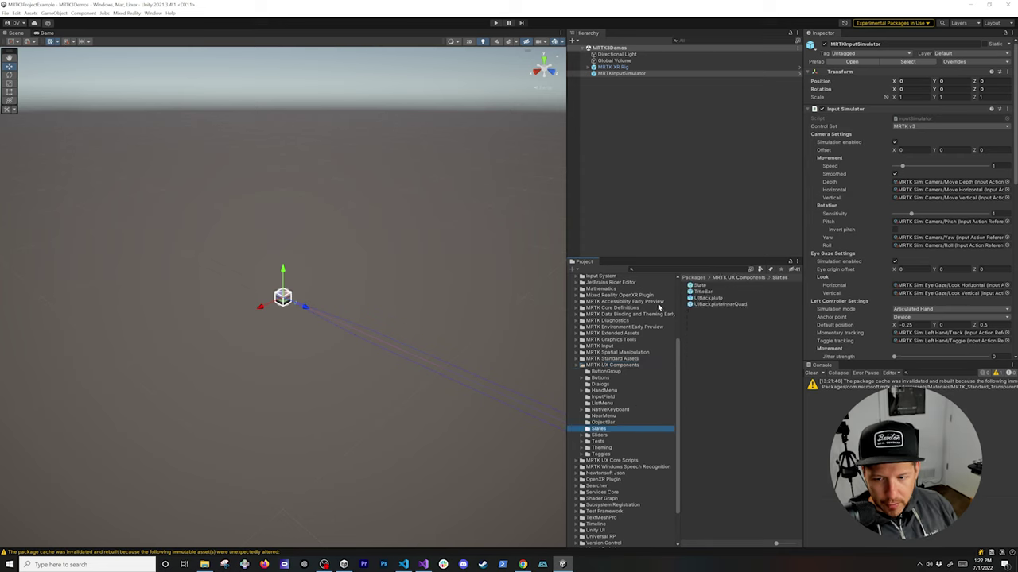
left_click_drag(704, 286, 663, 175)
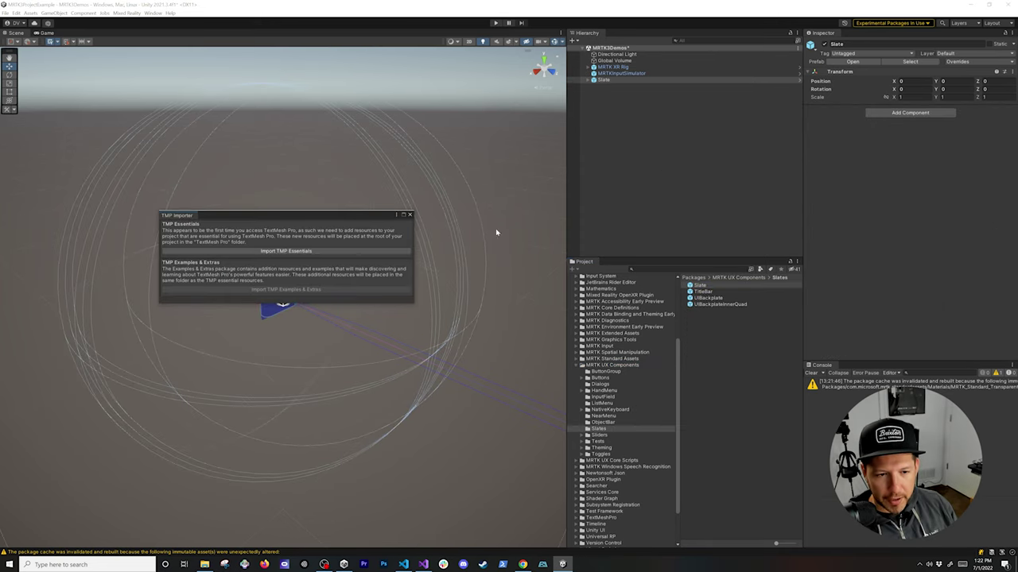
left_click(234, 252)
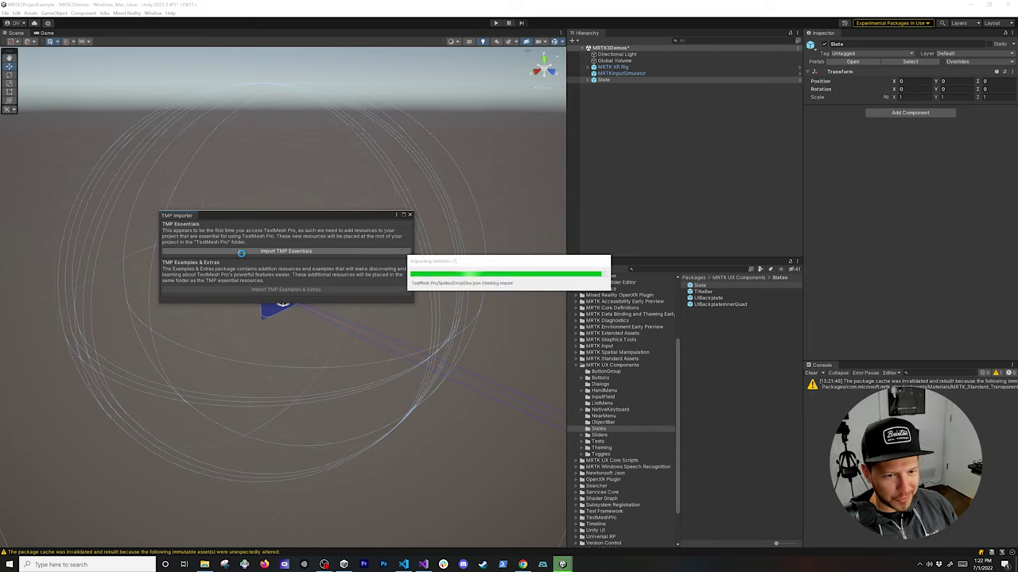
Close the TMP Importer and reduce the 3D icon size in the Scene view's gizmo settings.
left_click(409, 216)
left_click_drag(405, 262, 434, 315, "alt")
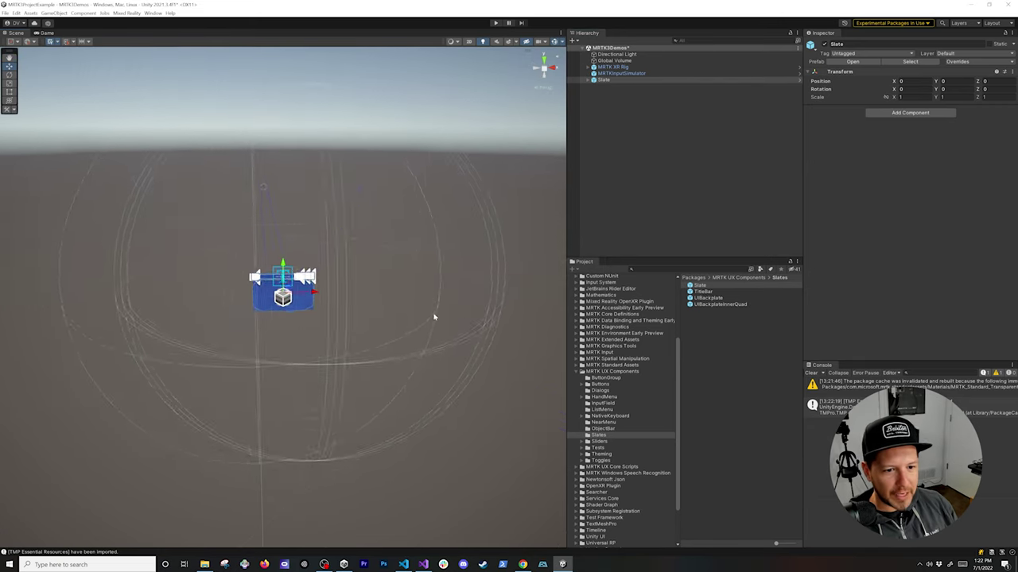
scroll(396, 319, "up", 5)
scroll(360, 252, "up", 4)
left_click_drag(391, 208, 409, 237, "alt")
left_click(562, 41)
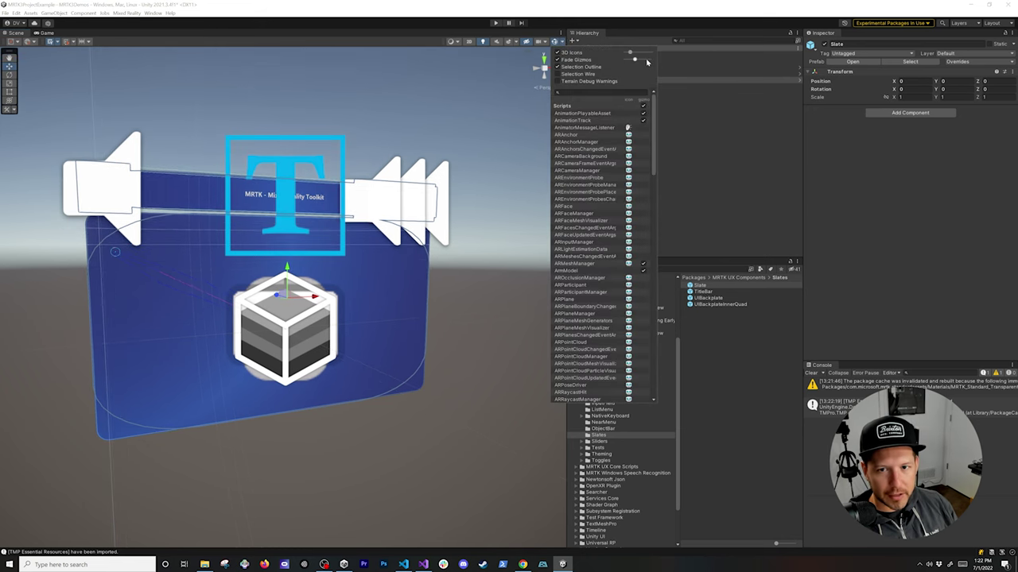
left_click_drag(632, 54, 626, 51)
Set the Slate's Z position to 0.5 and save the scene.
left_click_drag(409, 295, 561, 104, "alt")
left_click_drag(445, 239, 342, 273, "alt")
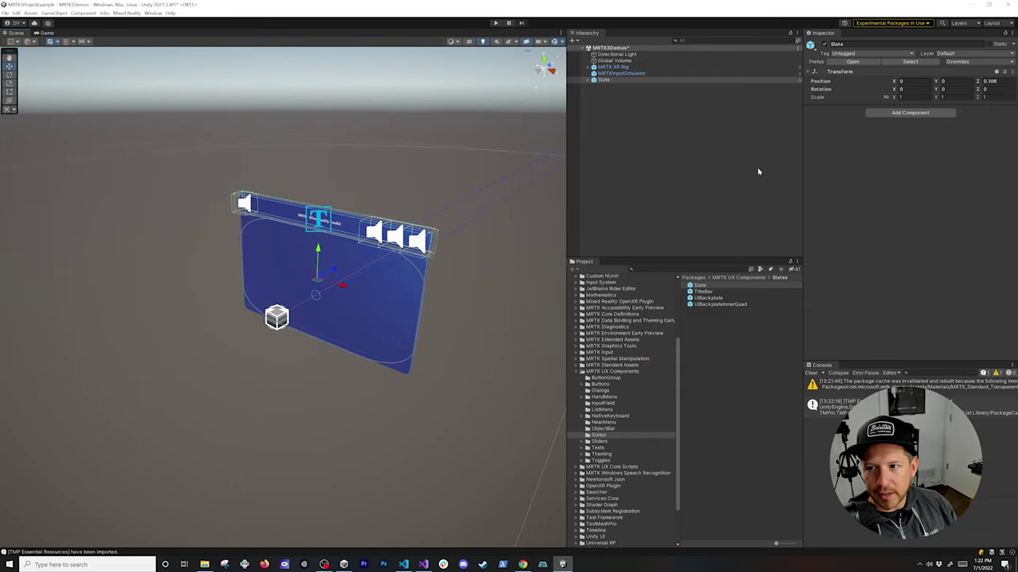
type("0.5")
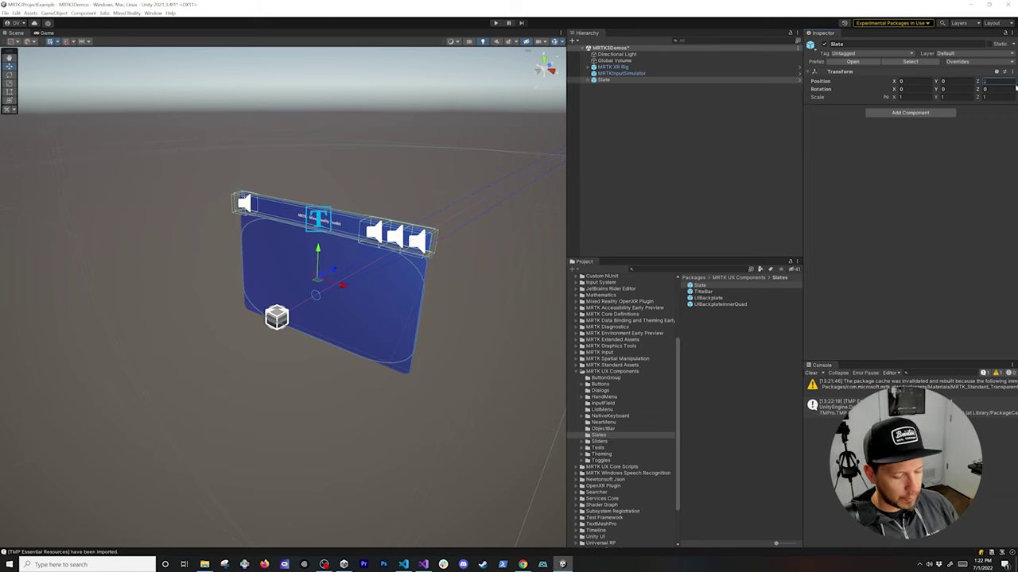
key("Return")
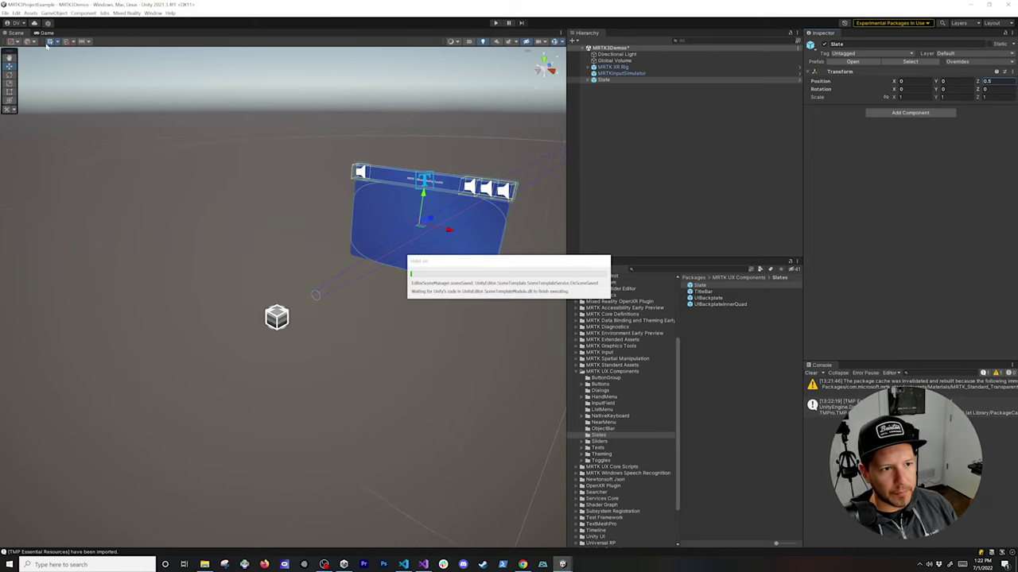
Dock the Scene view beneath the Game view and enlarge the Scene view slightly.
left_click(49, 32)
left_click_drag(8, 35, 238, 469)
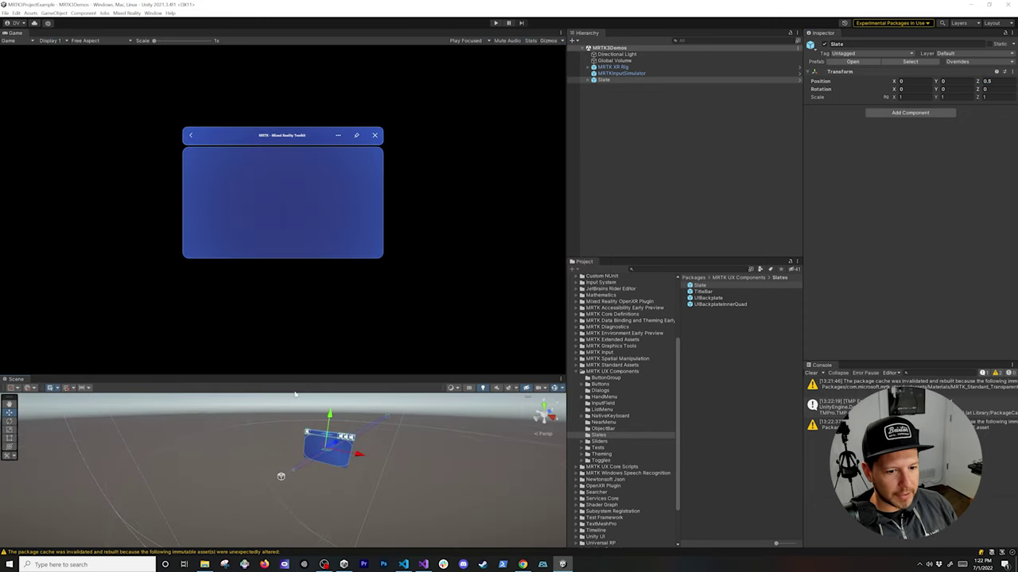
left_click_drag(302, 374, 313, 349)
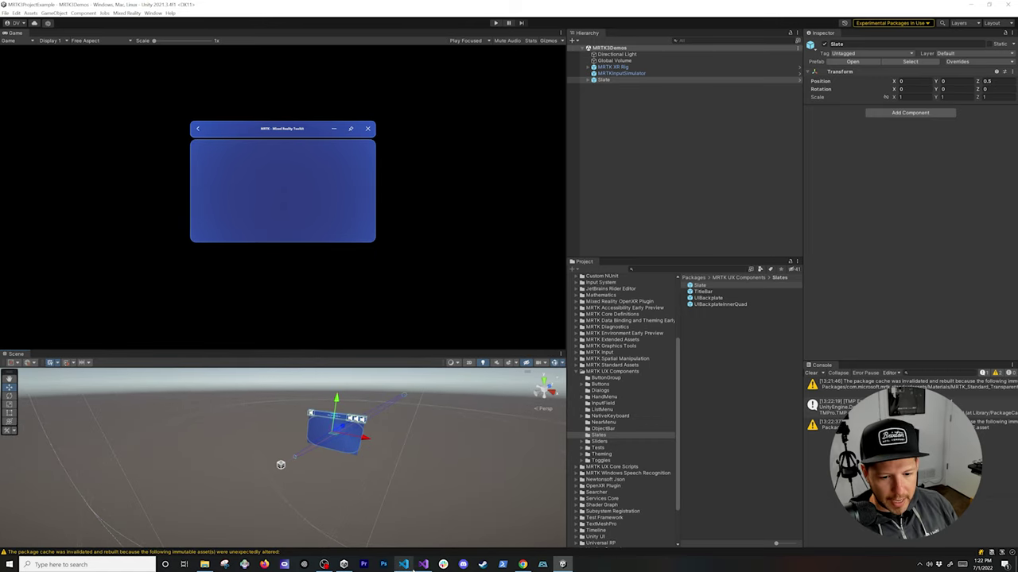
Copy the whole MRTK 3 requirements list from the Markdown preview in Visual Studio Code and return to Unity.
left_click(404, 564)
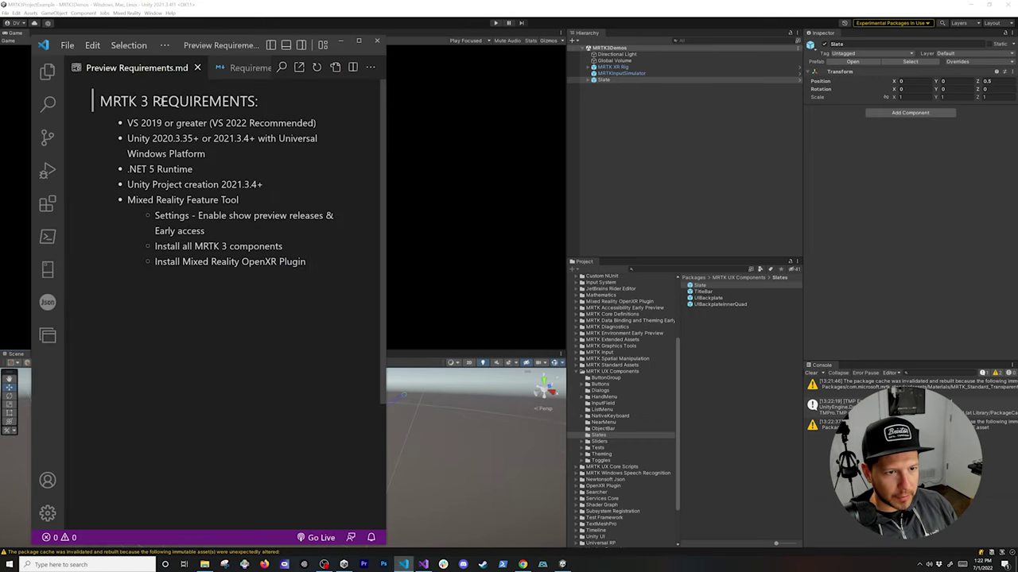
left_click(242, 68)
key("ctrl+a")
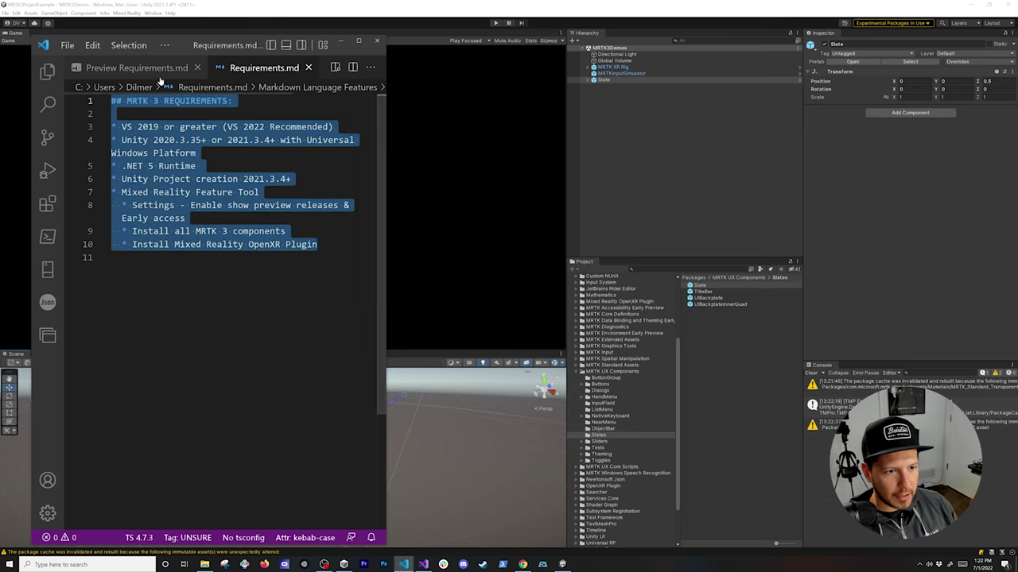
left_click(159, 68)
left_click_drag(306, 261, 92, 109)
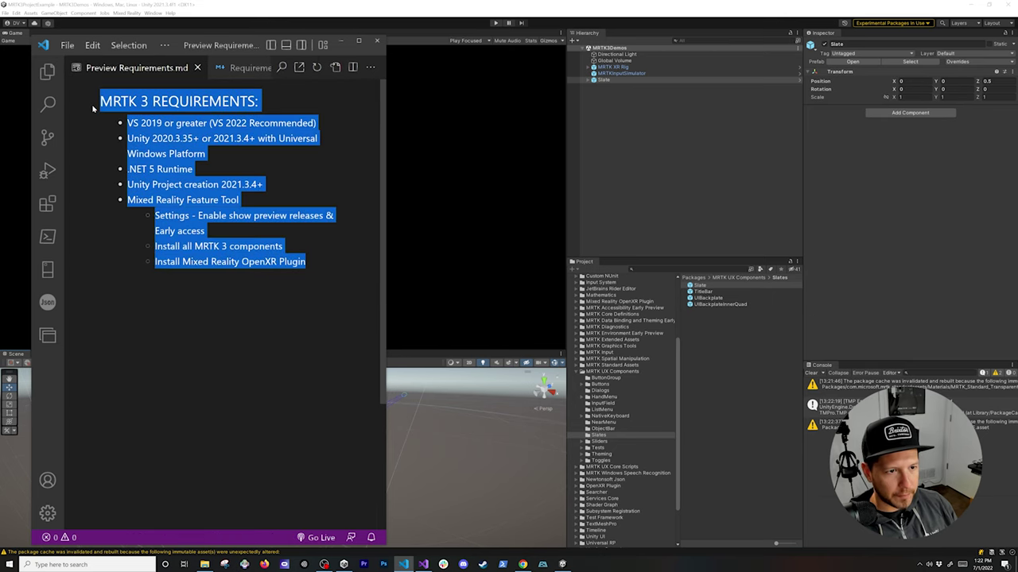
left_click(535, 113)
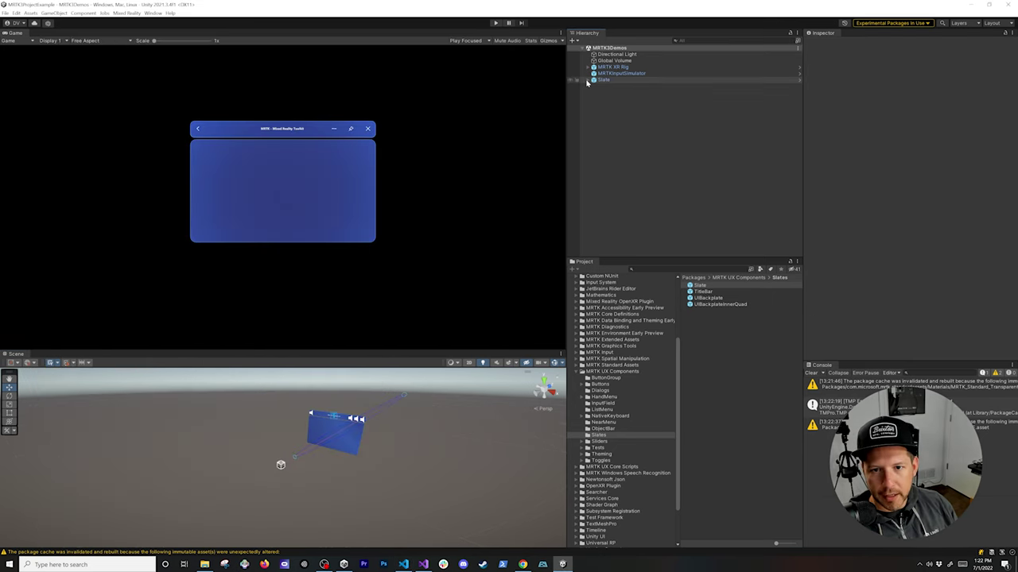
Duplicate the Title object in the Slate's TitleBar and make the copy a child of UX.Slate.TitleBackplate.
left_click(589, 80)
left_click(598, 86)
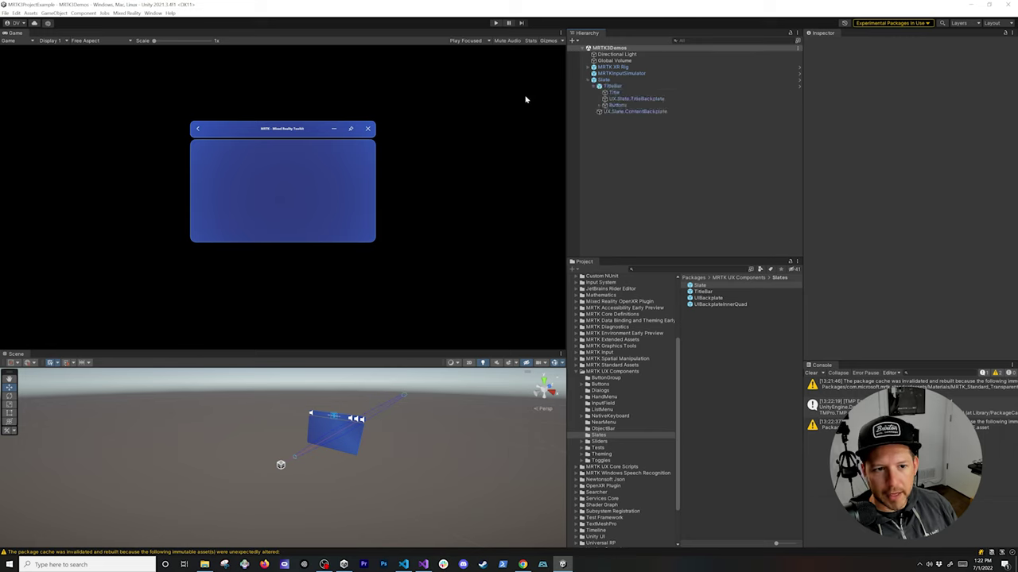
mouse_move(607, 106)
left_mouse_down()
mouse_move(606, 94)
mouse_move(618, 100)
left_mouse_up()
left_click(619, 100)
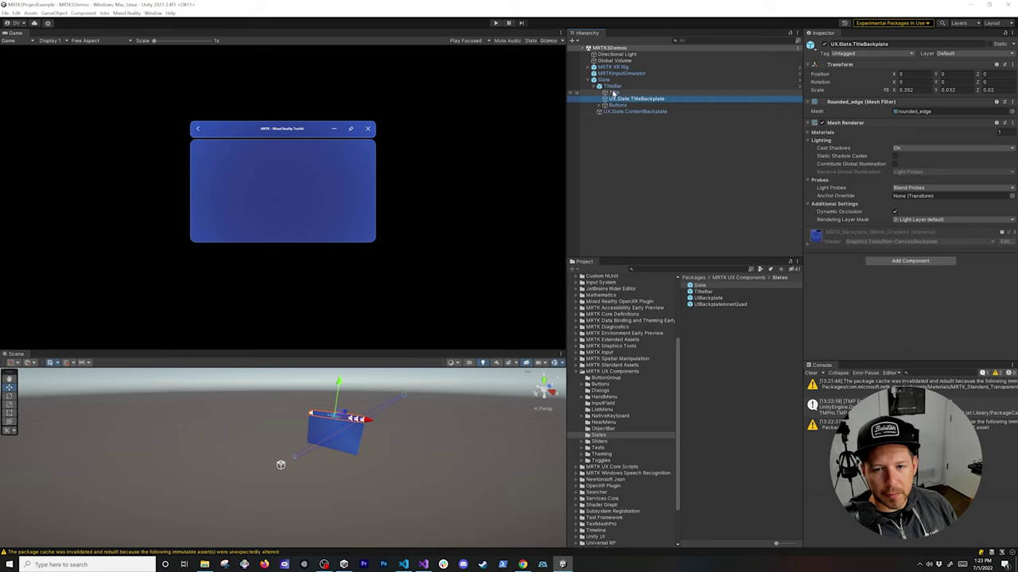
left_click(613, 93)
key("ctrl+d")
left_click_drag(612, 110, 647, 100)
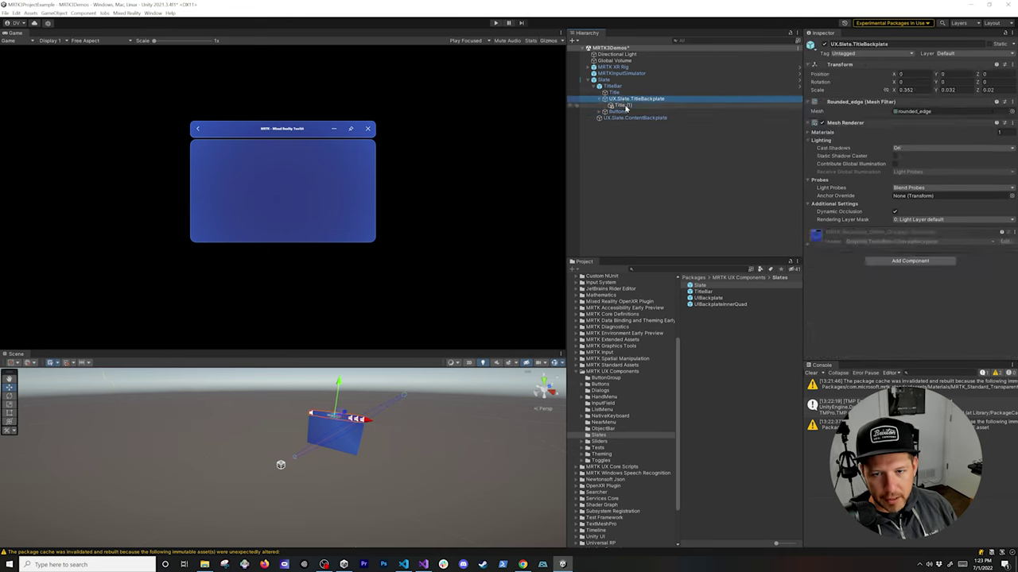
Rename the duplicated title as Body and replace its text with the copied MRTK 3 requirements list.
left_click(625, 107)
key("F2")
type("Body")
key("Return")
key("alt+Tab")
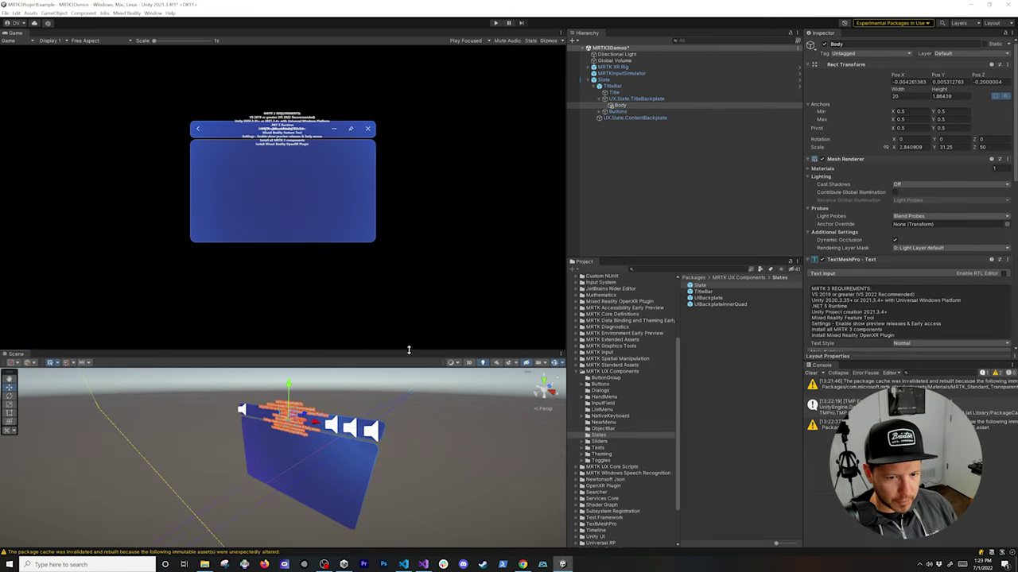
Move the Body text down onto the slate's content area at about Pos Y -2.96 and set its font size to 0.1.
left_click_drag(409, 352, 424, 256)
left_click_drag(291, 318, 290, 381)
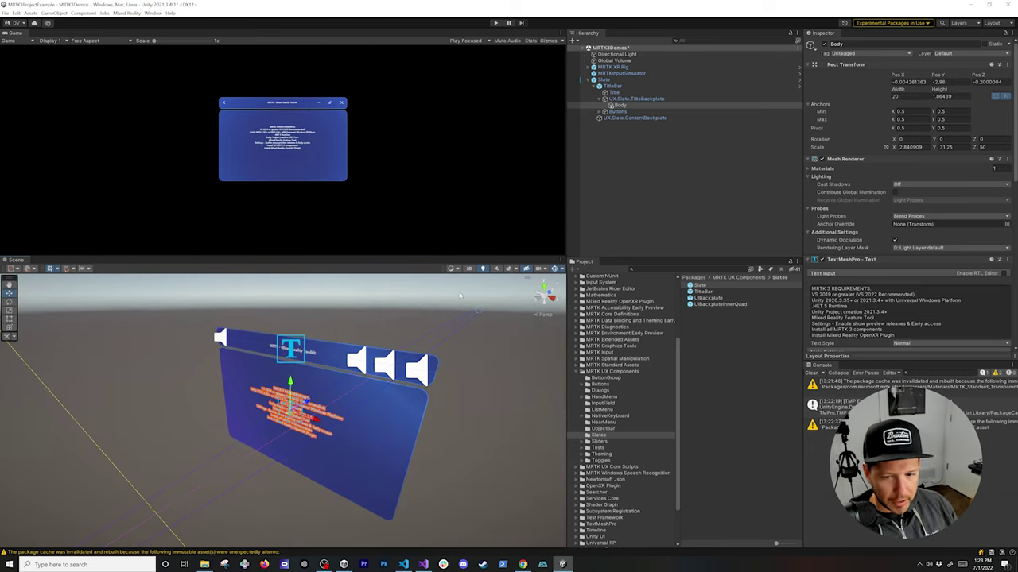
scroll(843, 219, "down", 3)
left_click(878, 259)
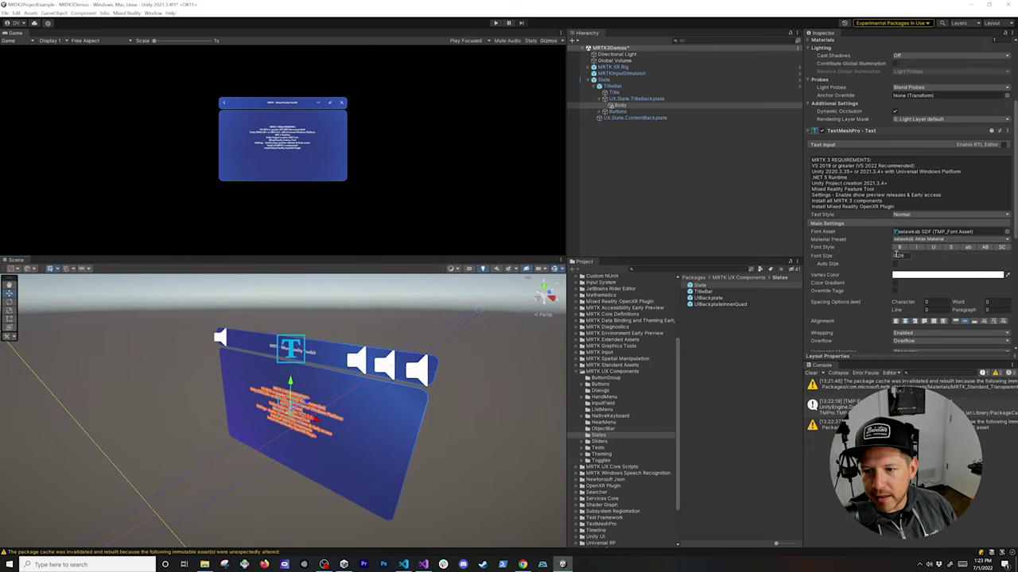
type("0.08")
key("Return")
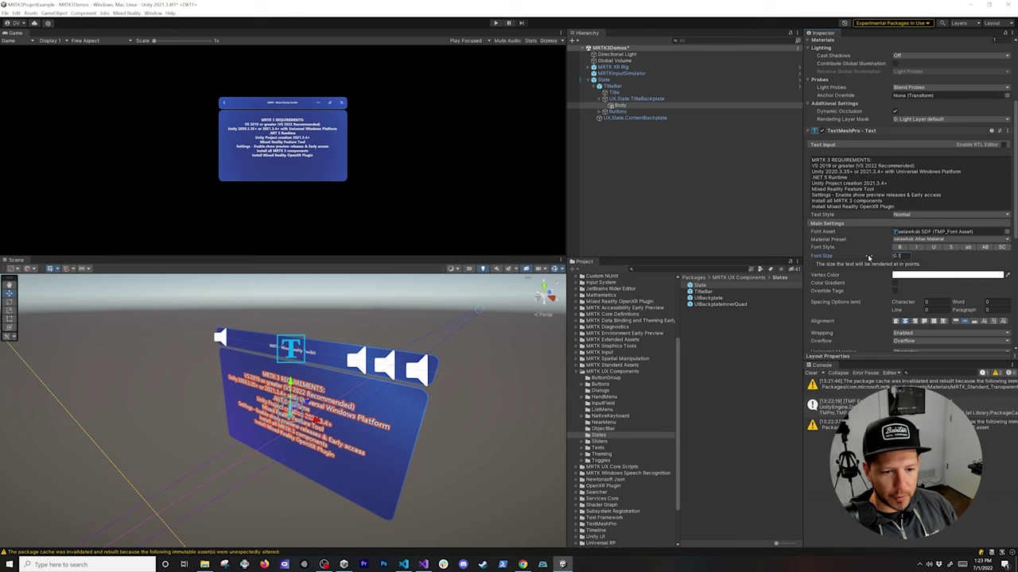
left_click_drag(318, 255, 318, 319)
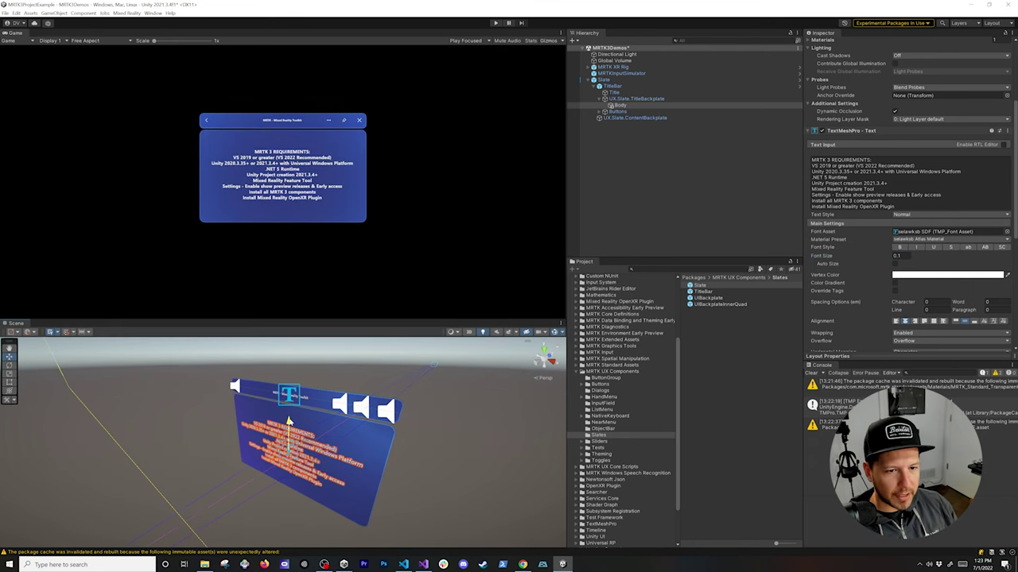
Enter Play mode, activate the simulated right hand and push it in and out in front of the slate.
key("ctrl+p")
key("space")
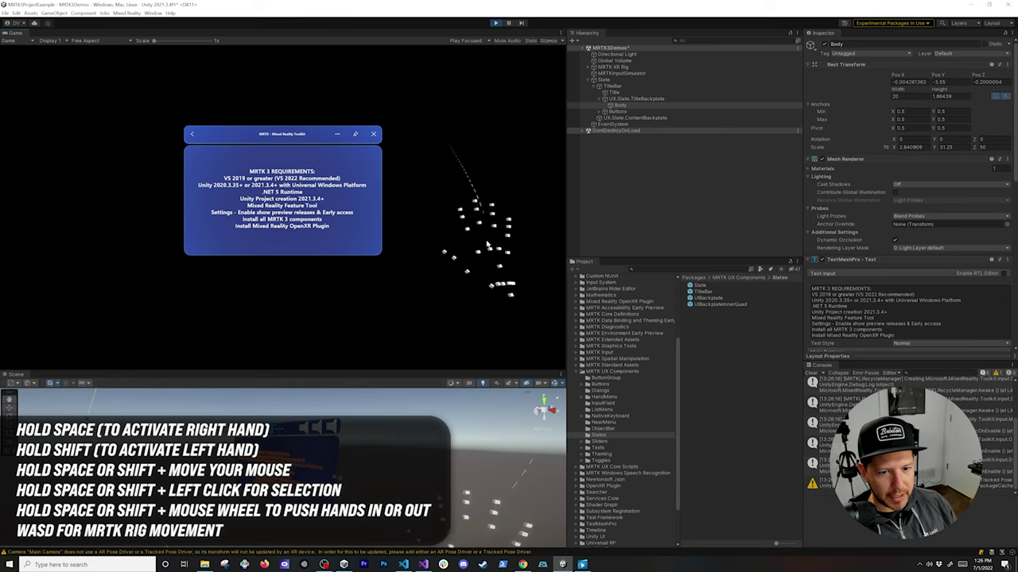
scroll(411, 276, "down", 5)
scroll(411, 275, "up", 5)
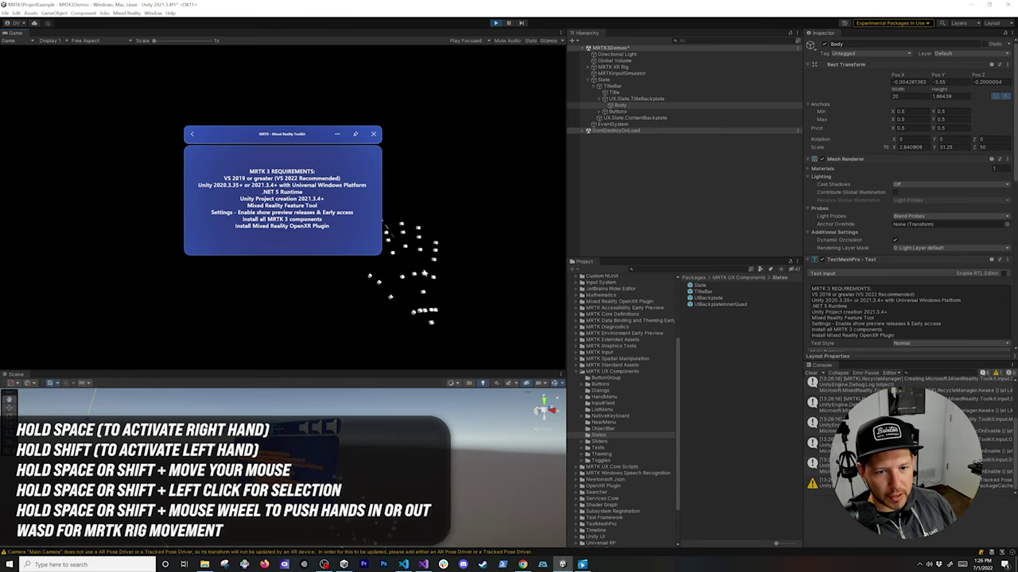
scroll(414, 283, "down", 5)
scroll(413, 283, "up", 5)
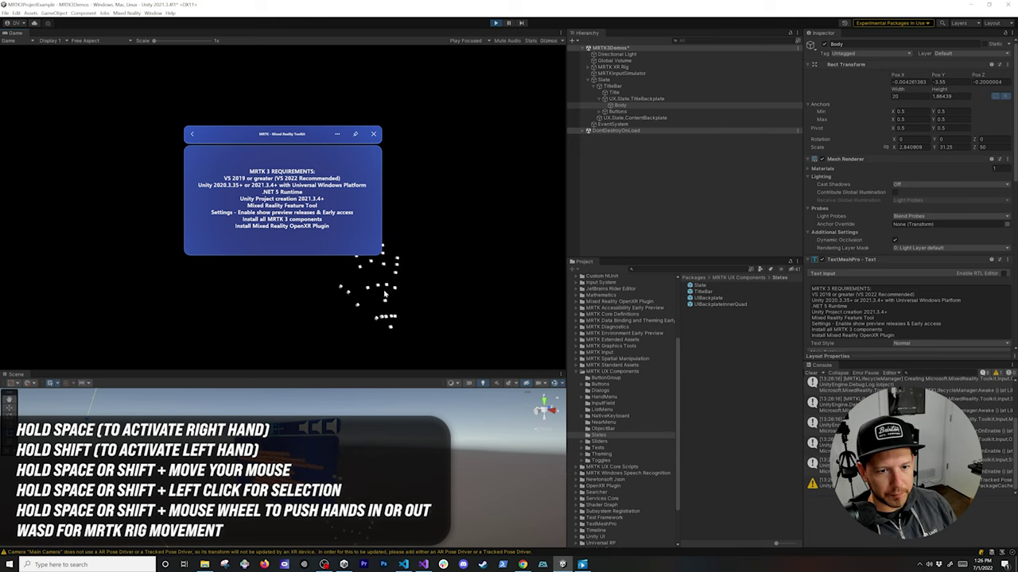
Test grabbing the slate with the simulated hand, moving it sideways, farther away and closer.
scroll(374, 302, "down", 5)
left_click_drag(290, 262, 254, 279)
scroll(318, 262, "down", 5)
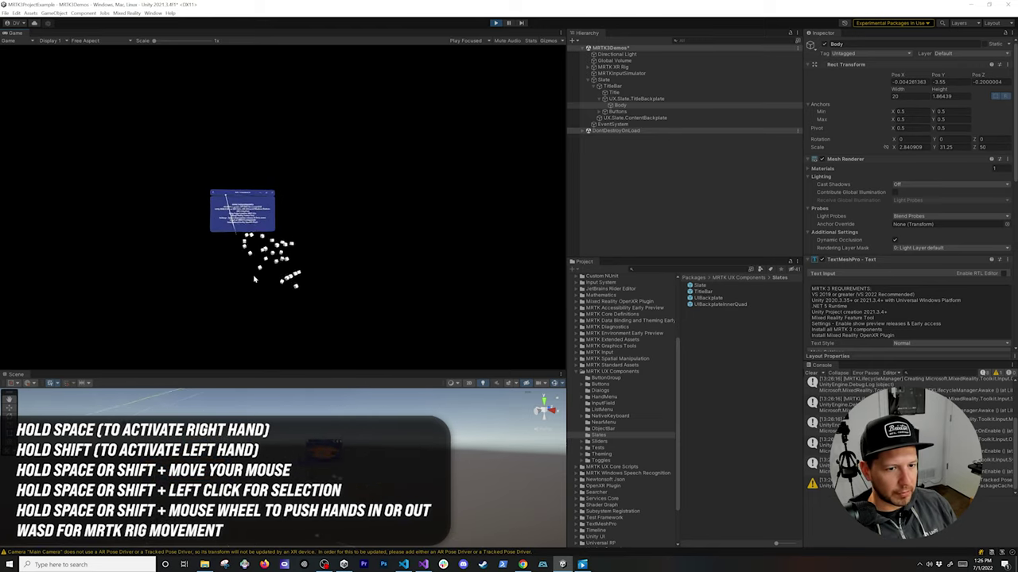
scroll(255, 279, "up", 10)
scroll(255, 279, "down", 10)
left_click_drag(254, 279, 424, 308)
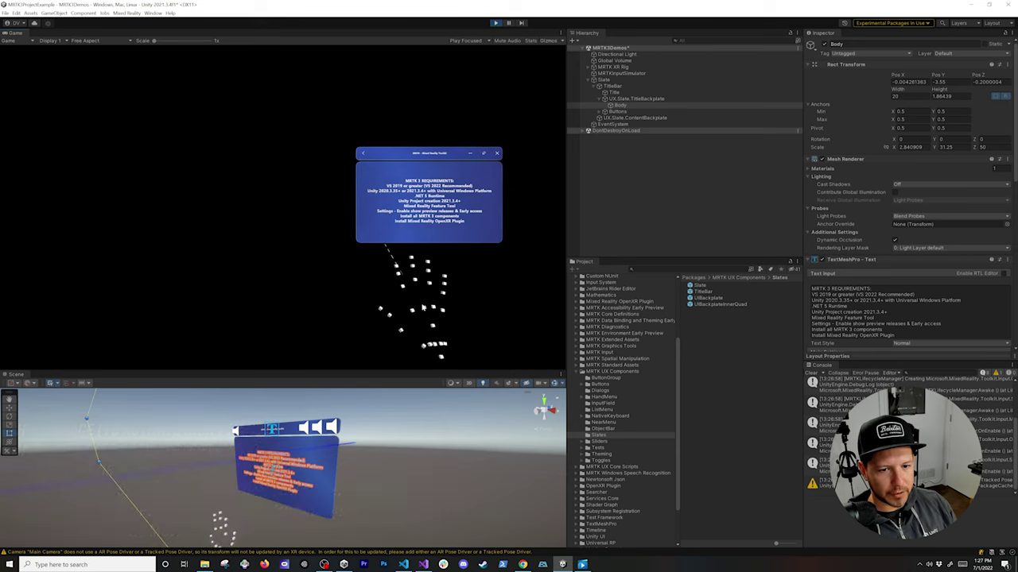
Test moving the MRTK rig sideways, forward and backward, and exit Play mode.
key("d")
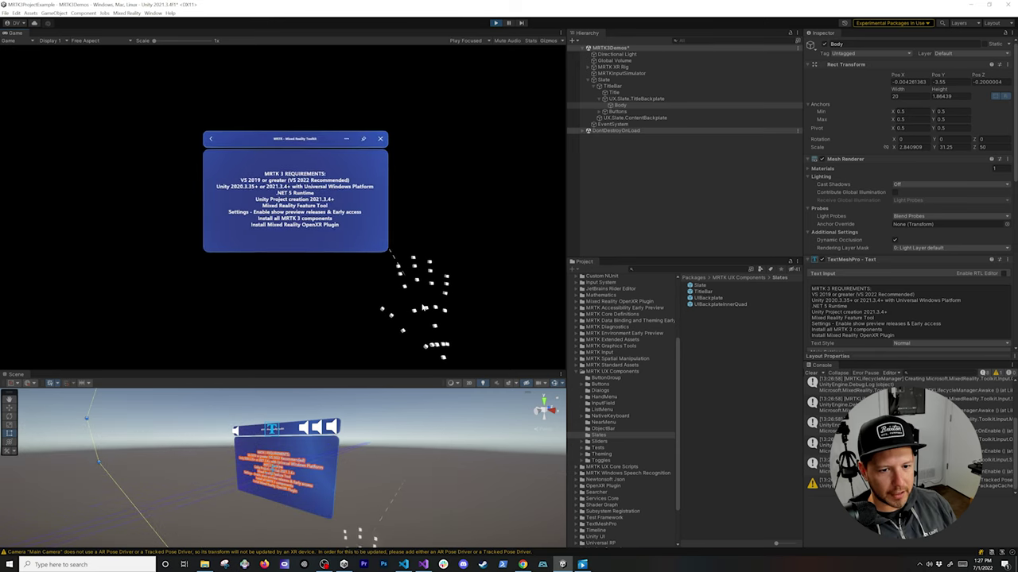
key("w")
key("s")
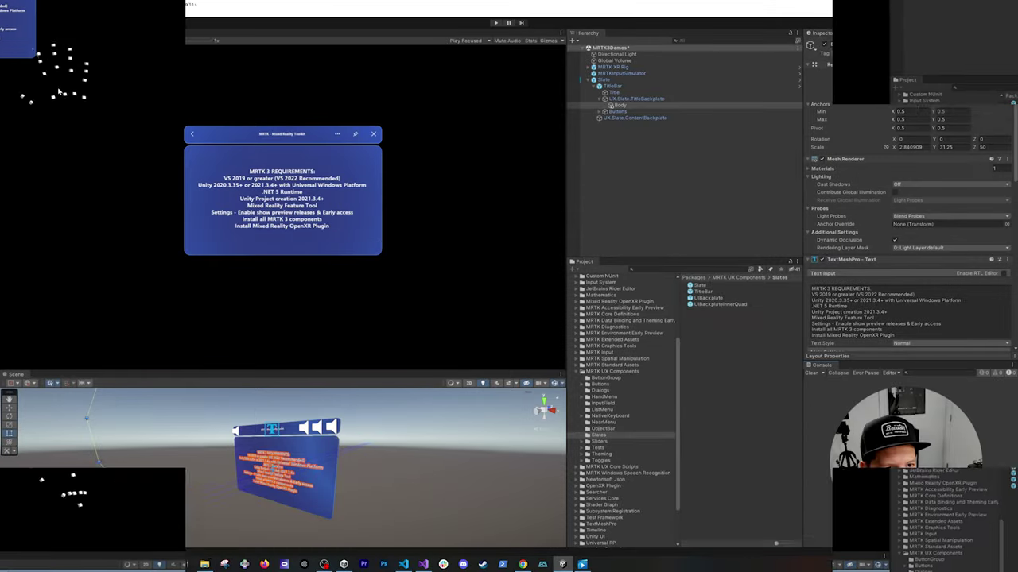
Open the Holographic Remoting for Play Mode window and dock it beside the Project window.
left_click(126, 14)
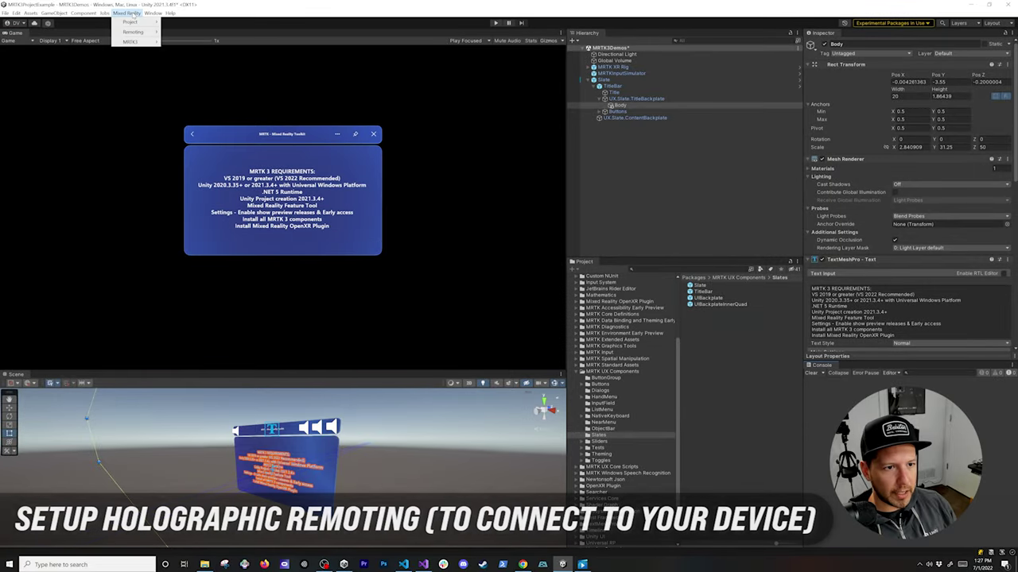
mouse_move(137, 32)
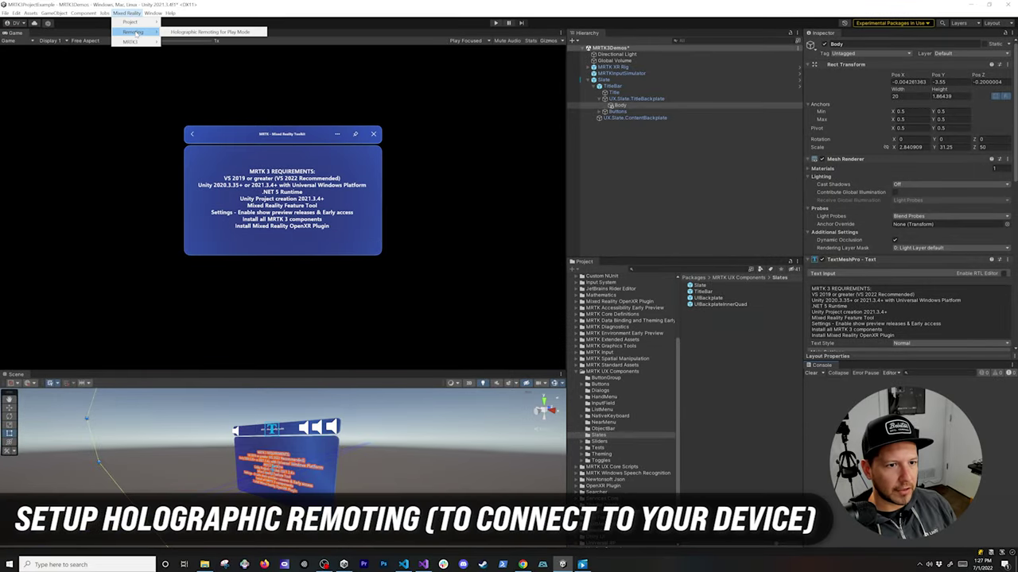
left_click(194, 32)
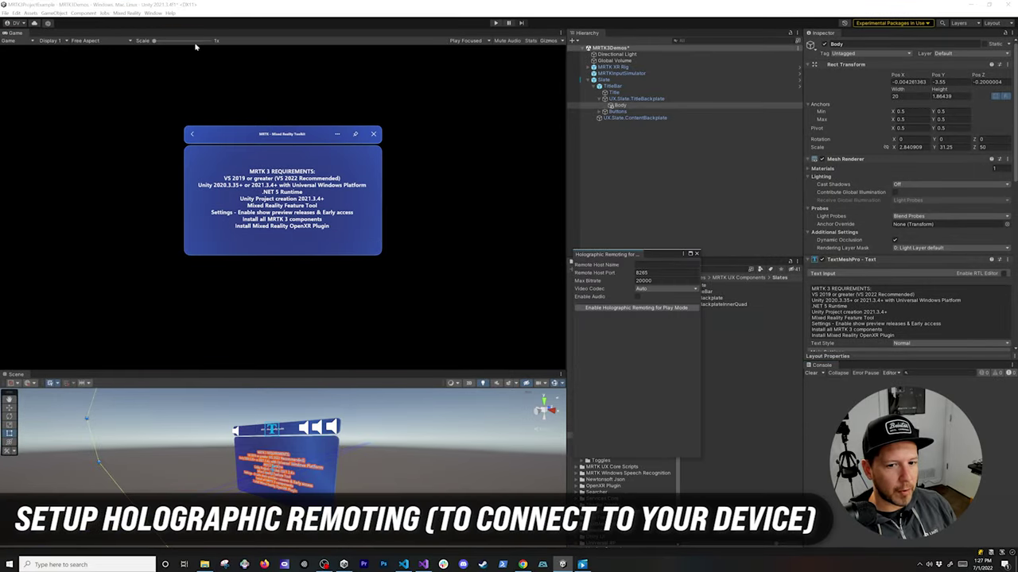
left_click_drag(610, 259, 703, 265)
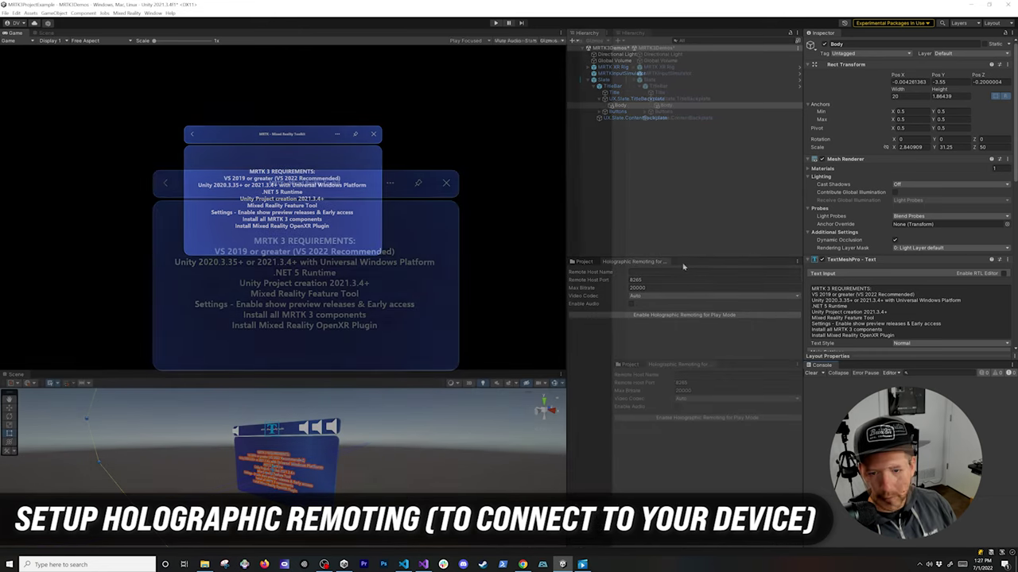
Enable the Holographic Remoting remote app feature group under OpenXR in the desktop XR Plug-in Management settings.
left_click(5, 13)
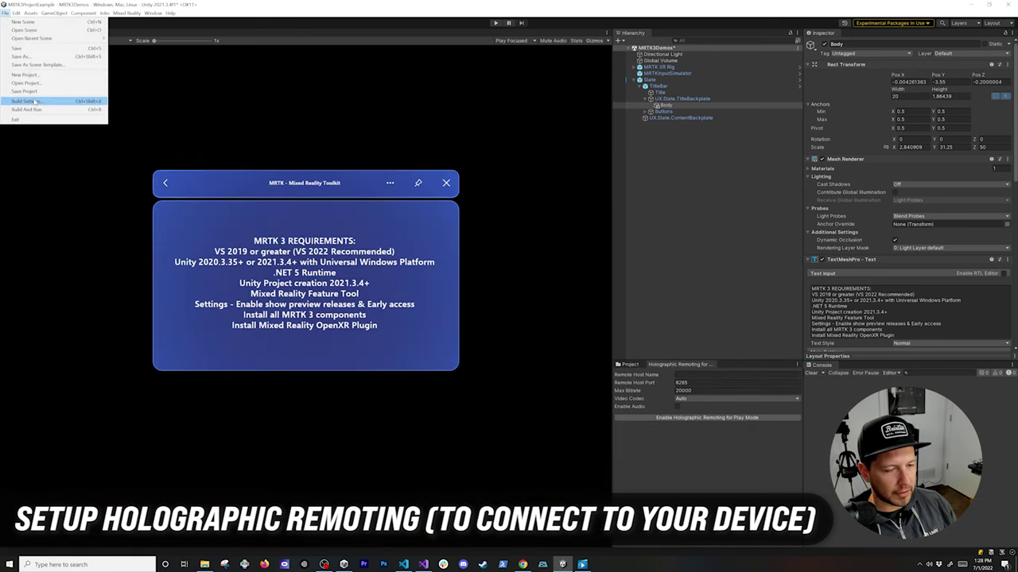
left_click(36, 102)
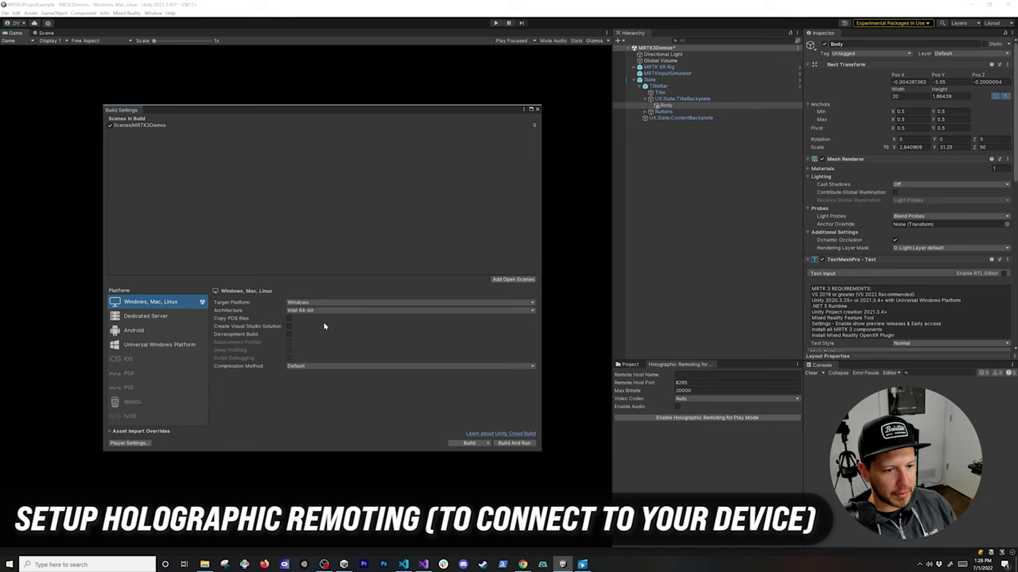
left_click(128, 443)
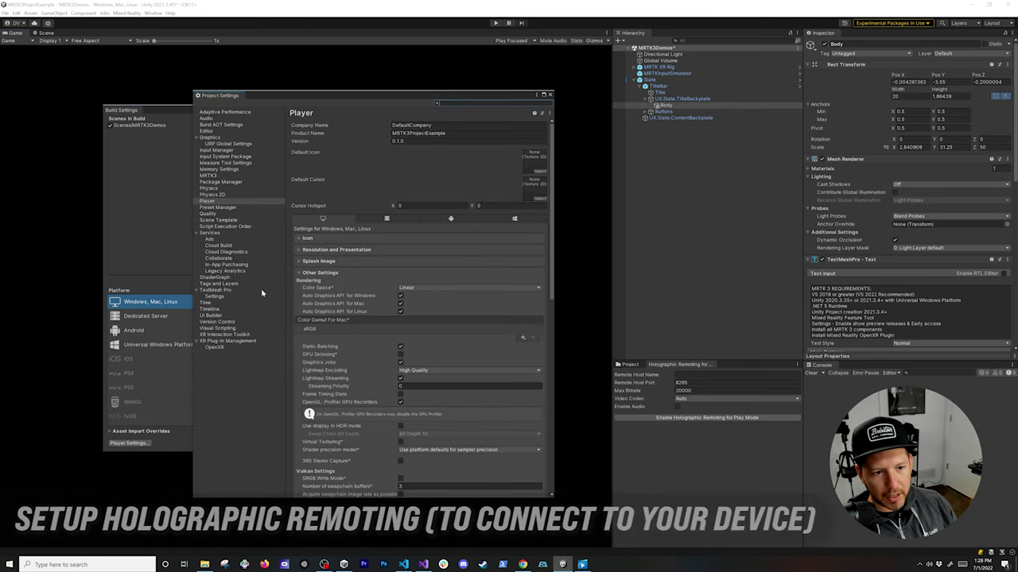
left_click(234, 341)
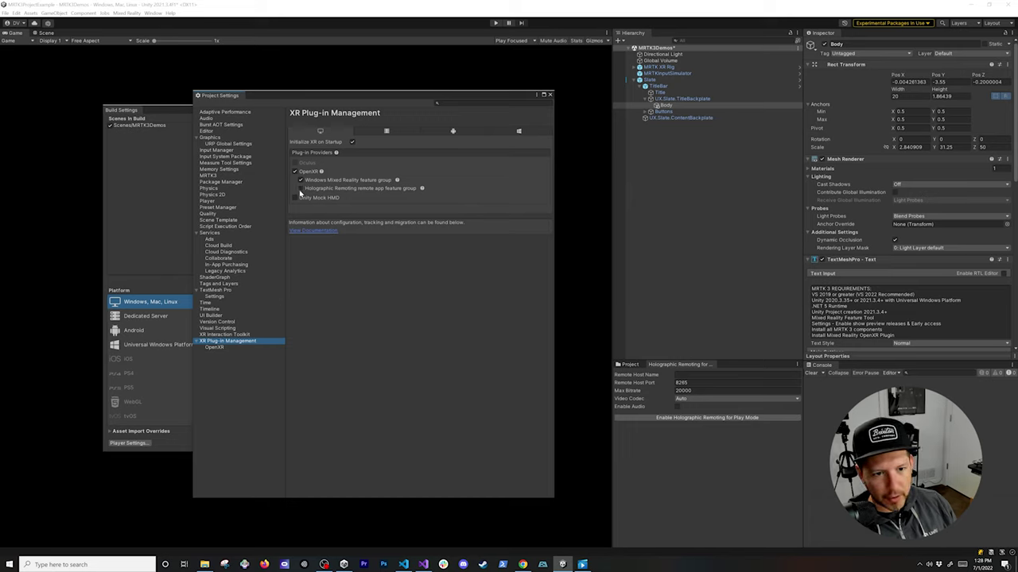
left_click(300, 189)
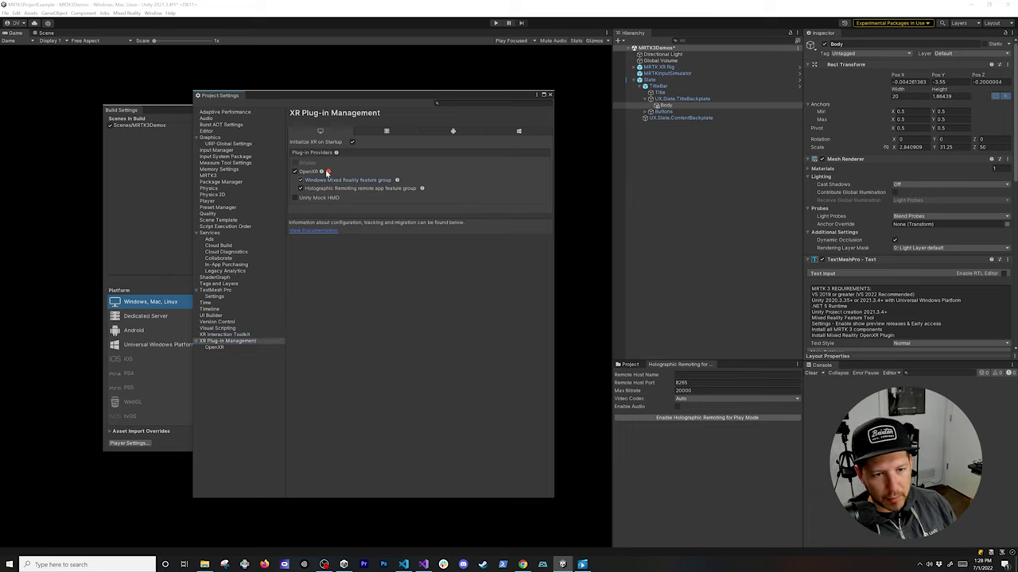
Fix the OpenXR project validation issue for the Holographic Remoting remote app and close the validation, Project Settings and Build Settings windows.
left_click(327, 173)
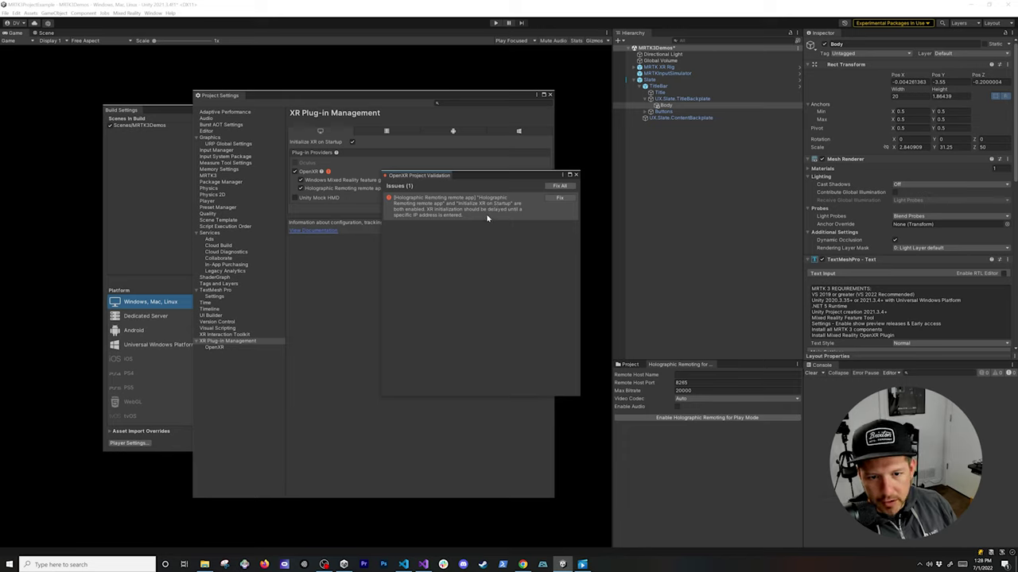
left_click(547, 200)
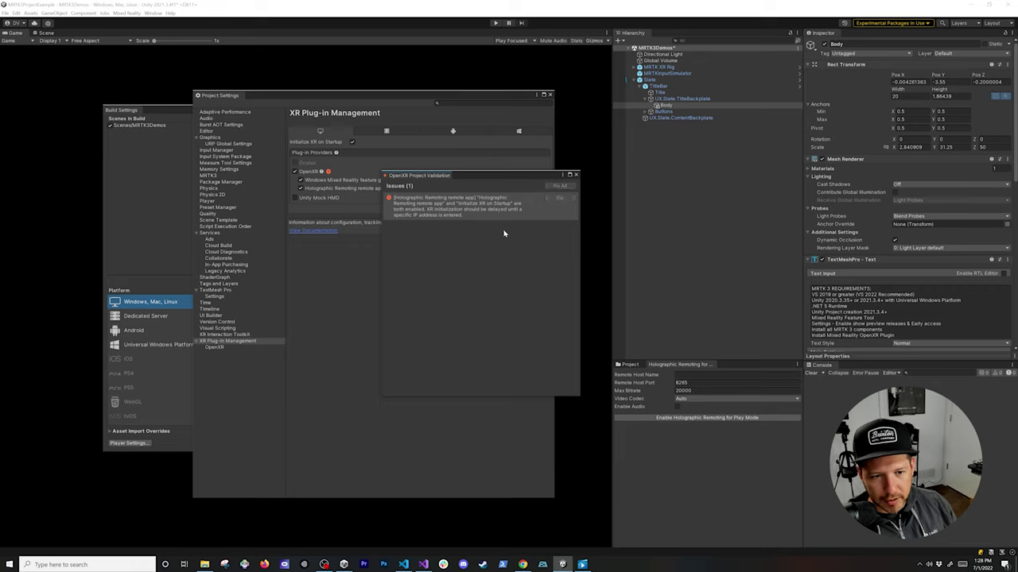
left_click(576, 174)
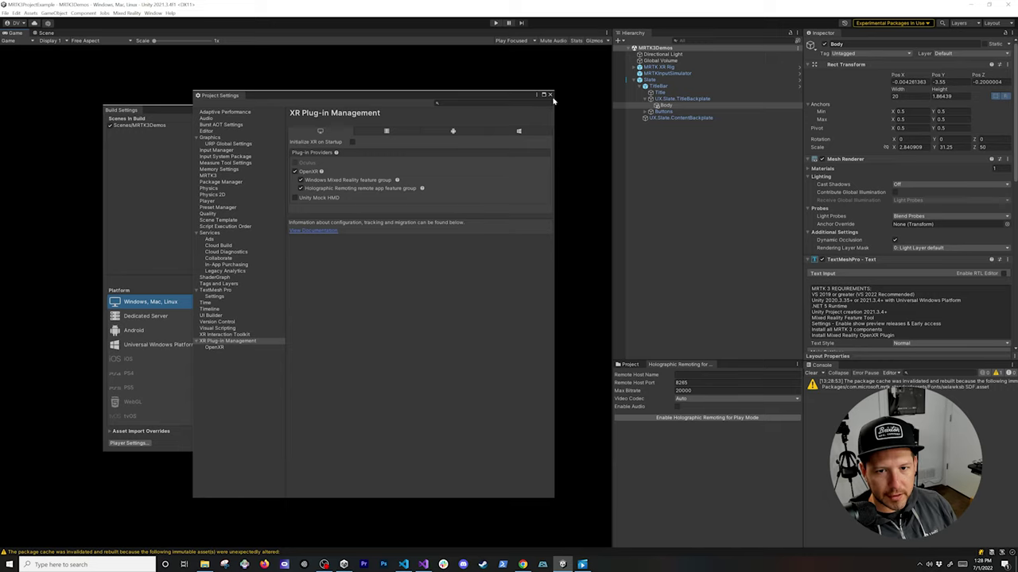
left_click(550, 96)
left_click(538, 108)
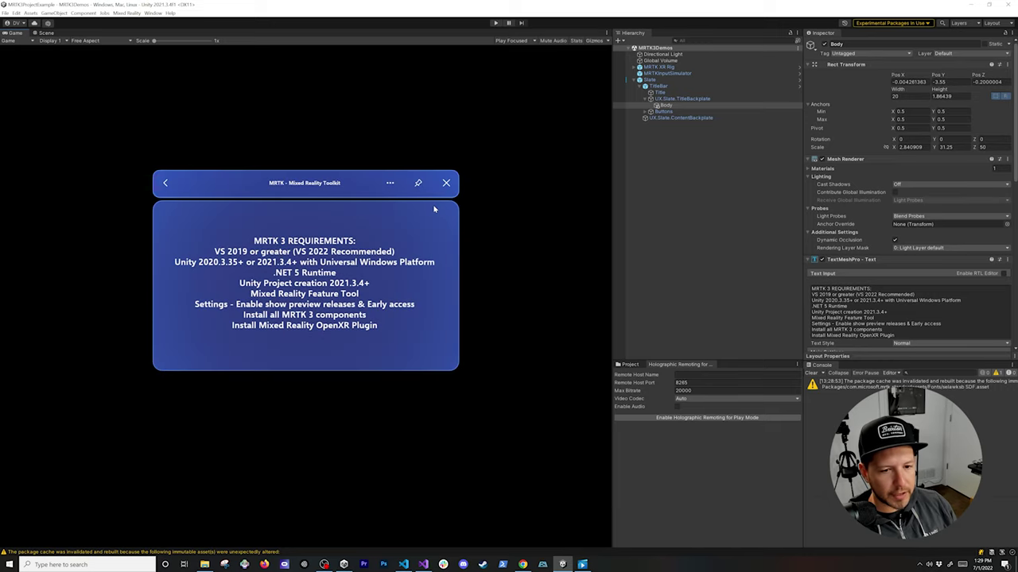